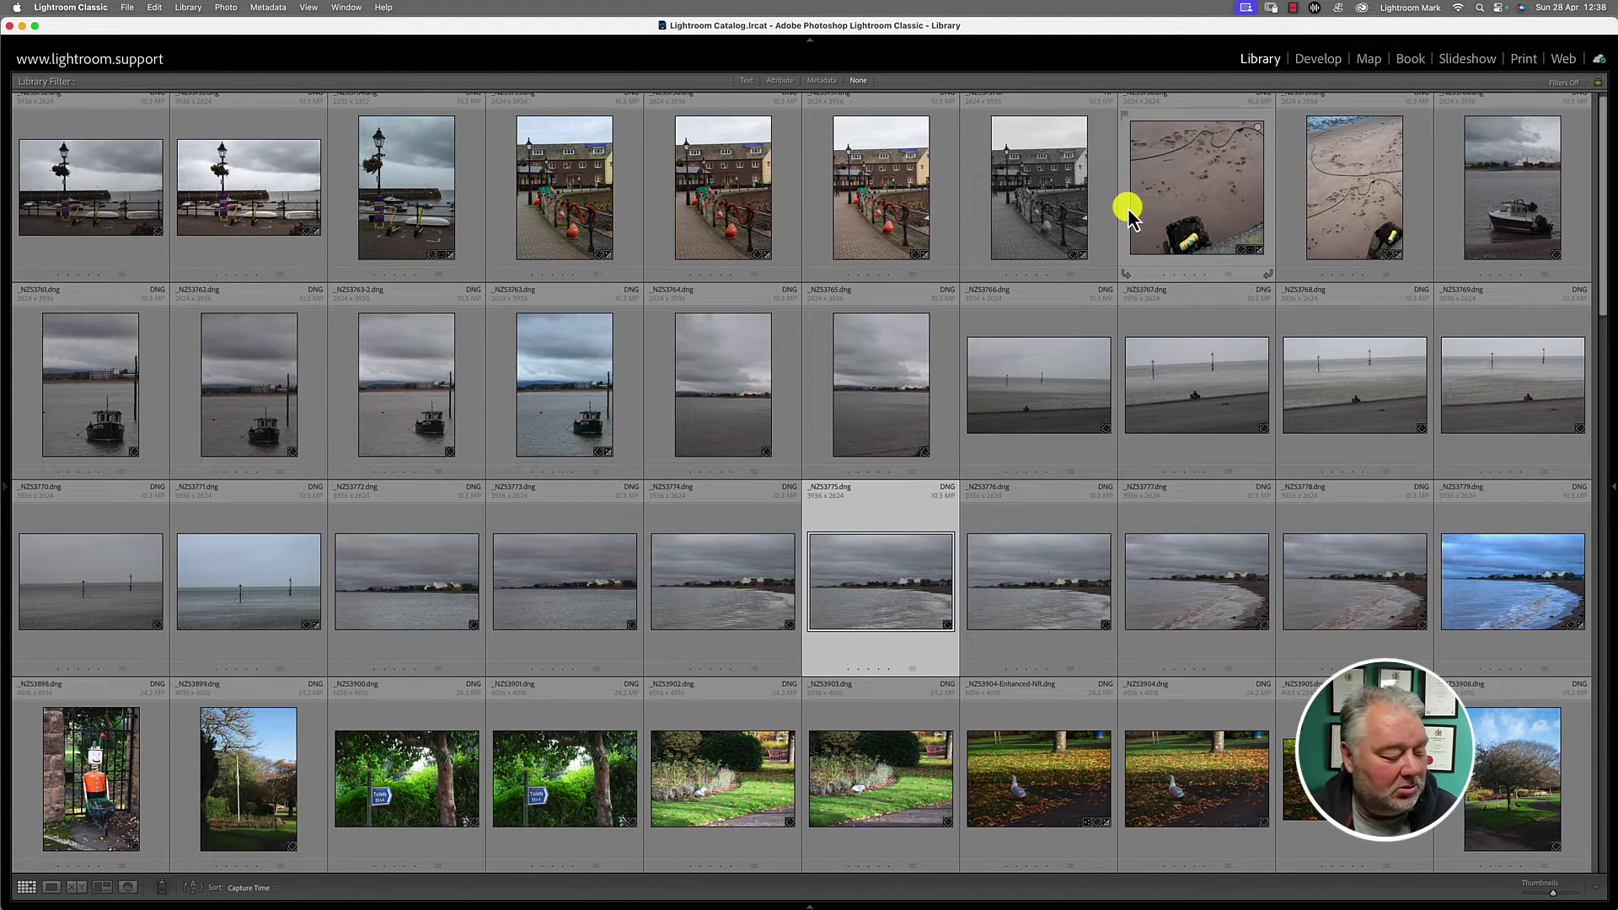
Show and hide both side panels with Tab, then pop the left and right panels out from the window edges
key(Tab)
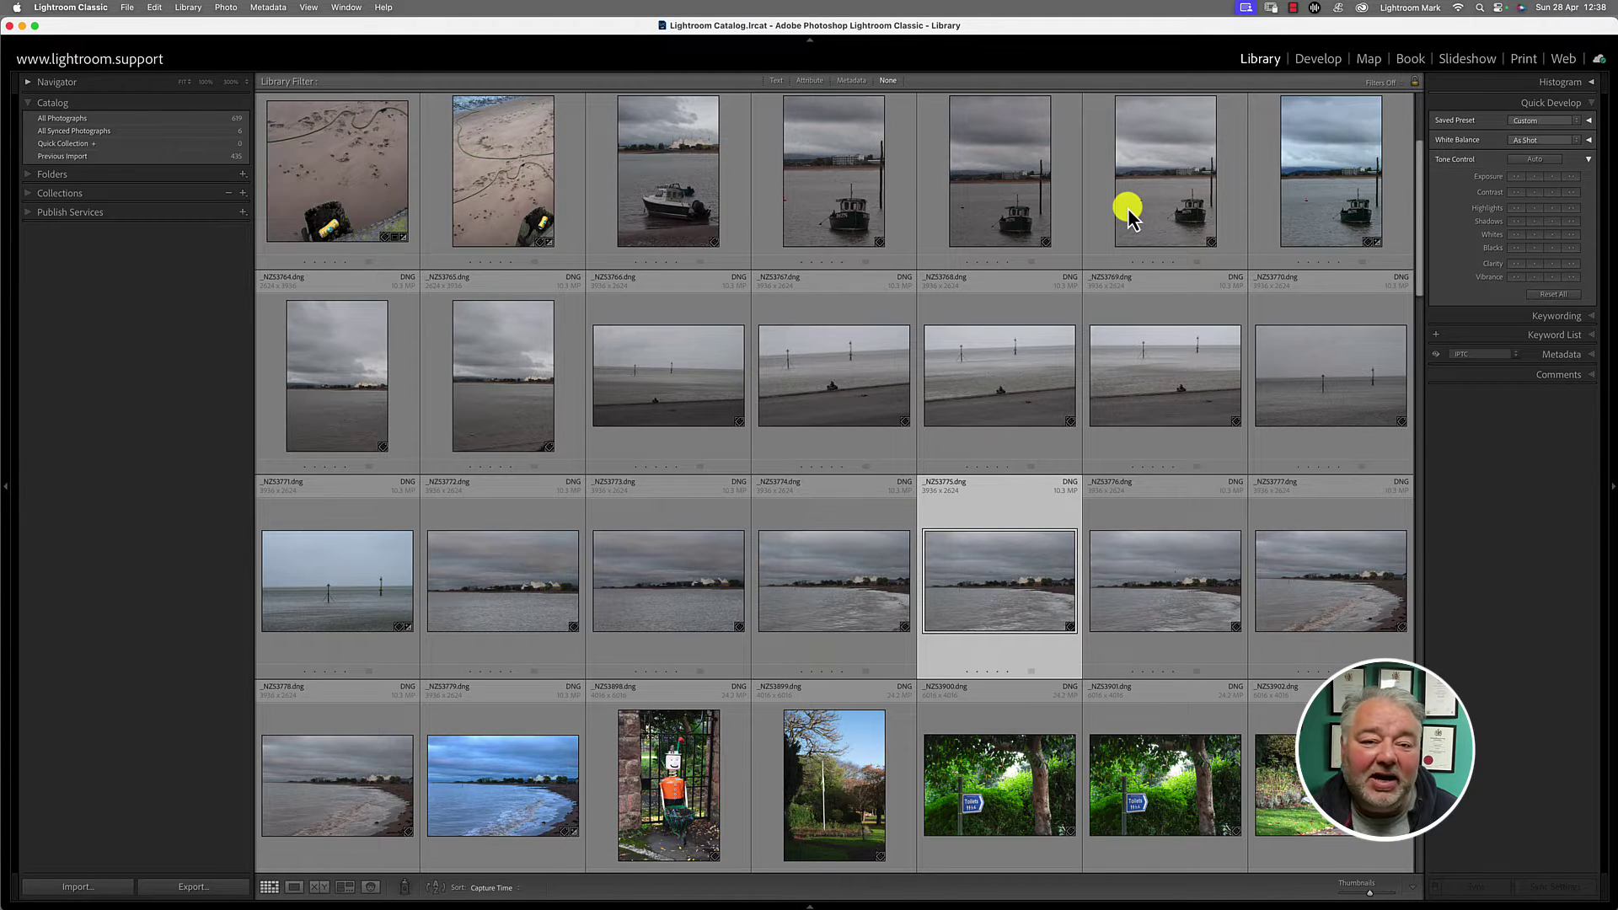
key(Tab)
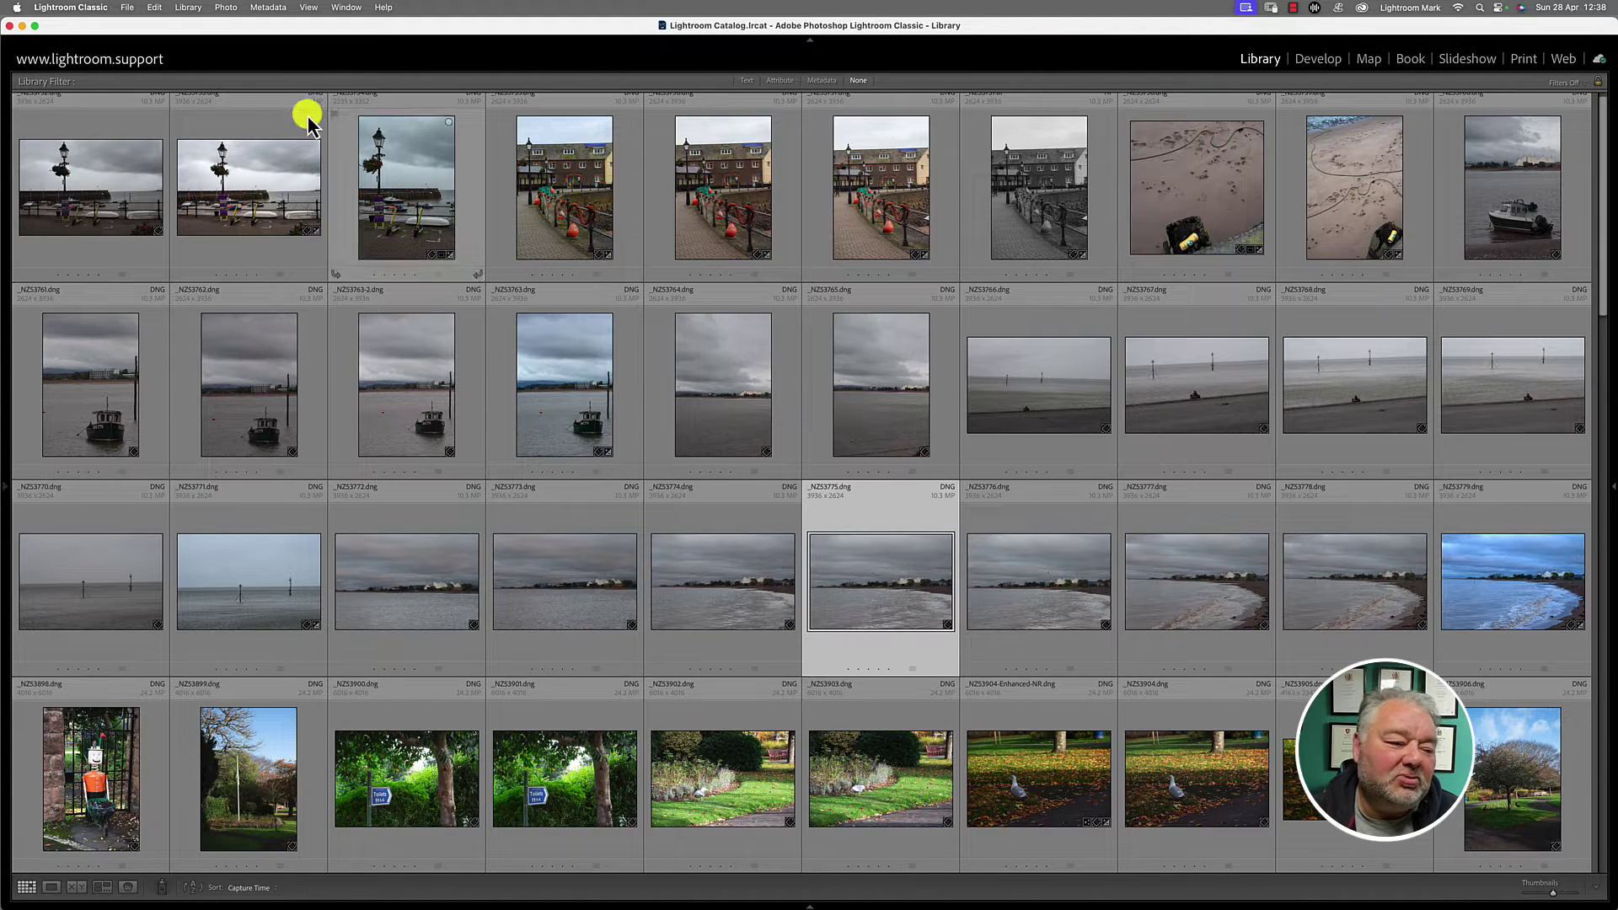
mouse_move(5, 485)
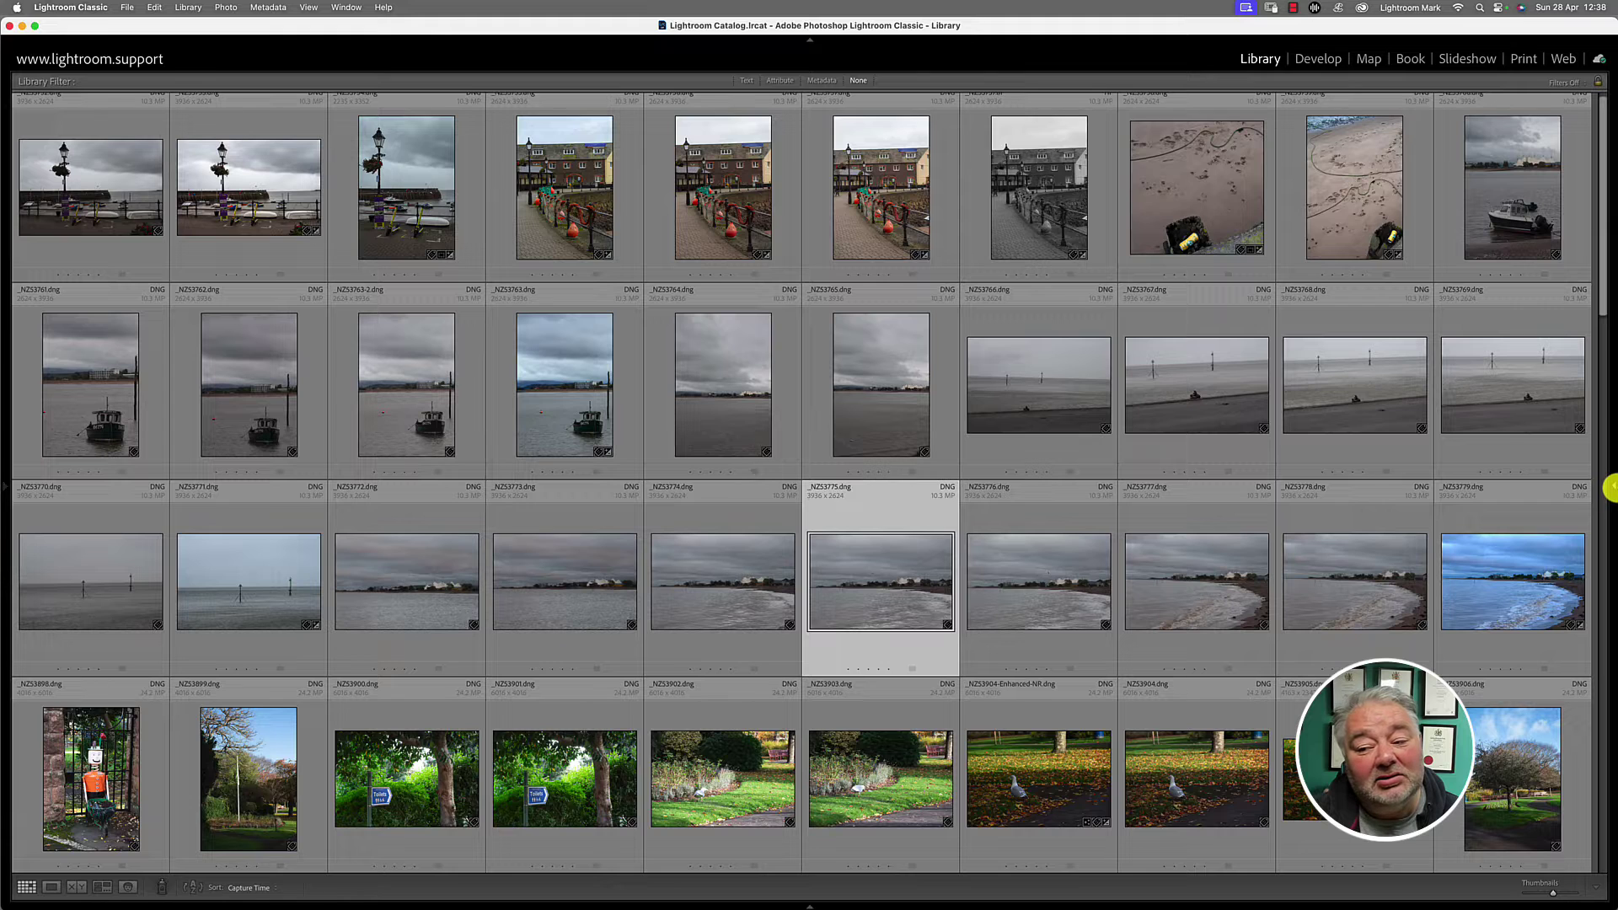
mouse_move(1611, 489)
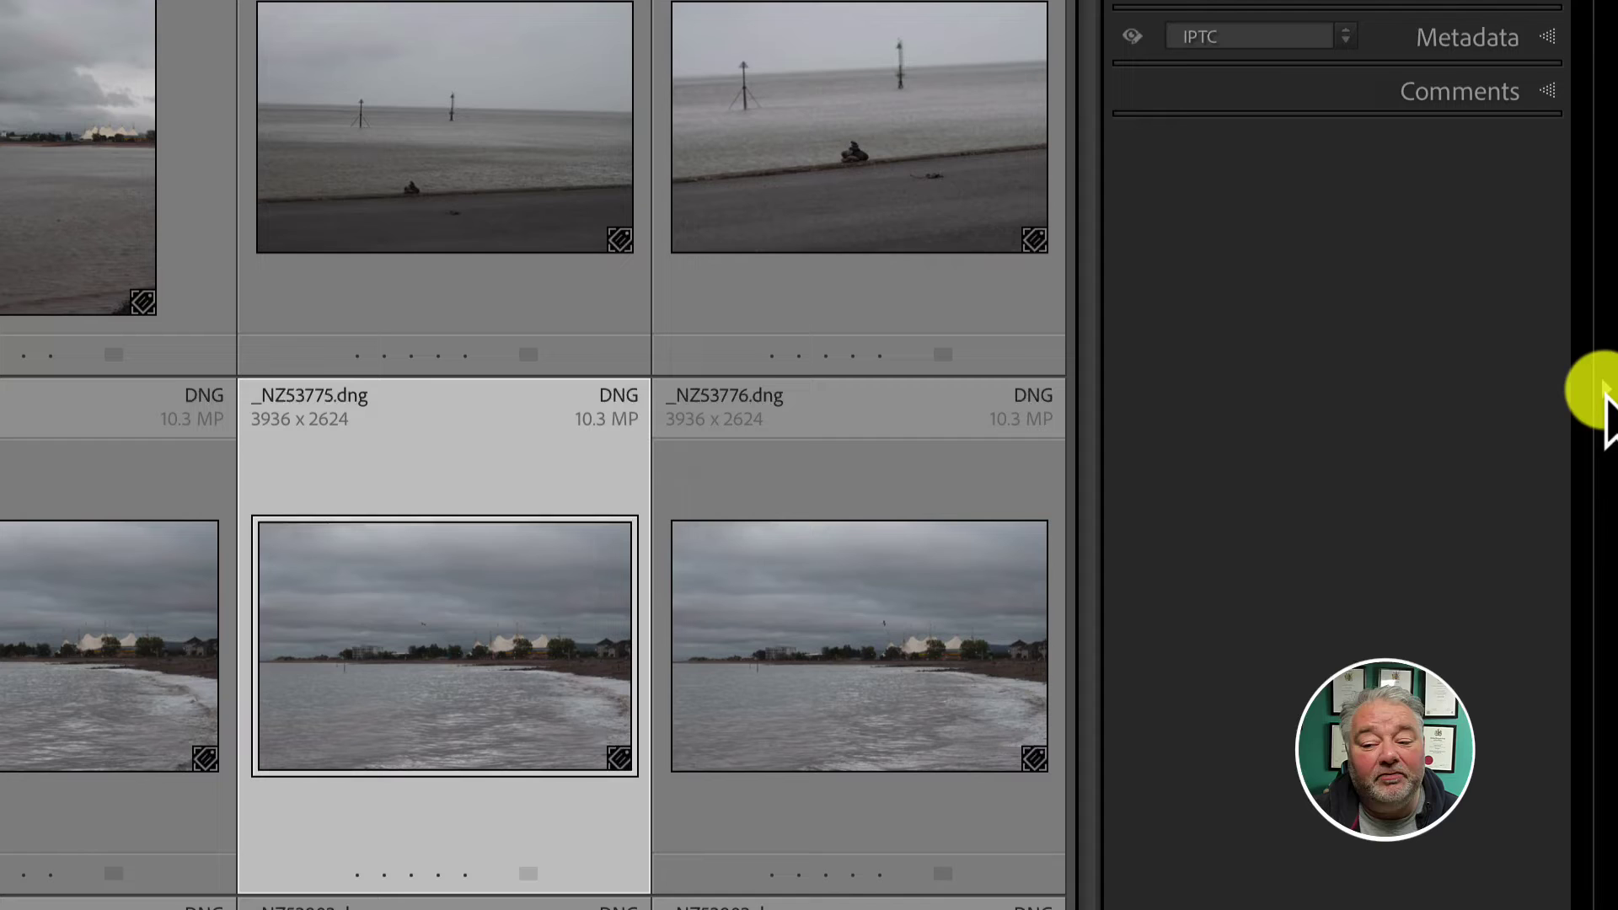
Switch the right panel to Auto Hide & Show and reveal it from the right window edge
right_click(1601, 405)
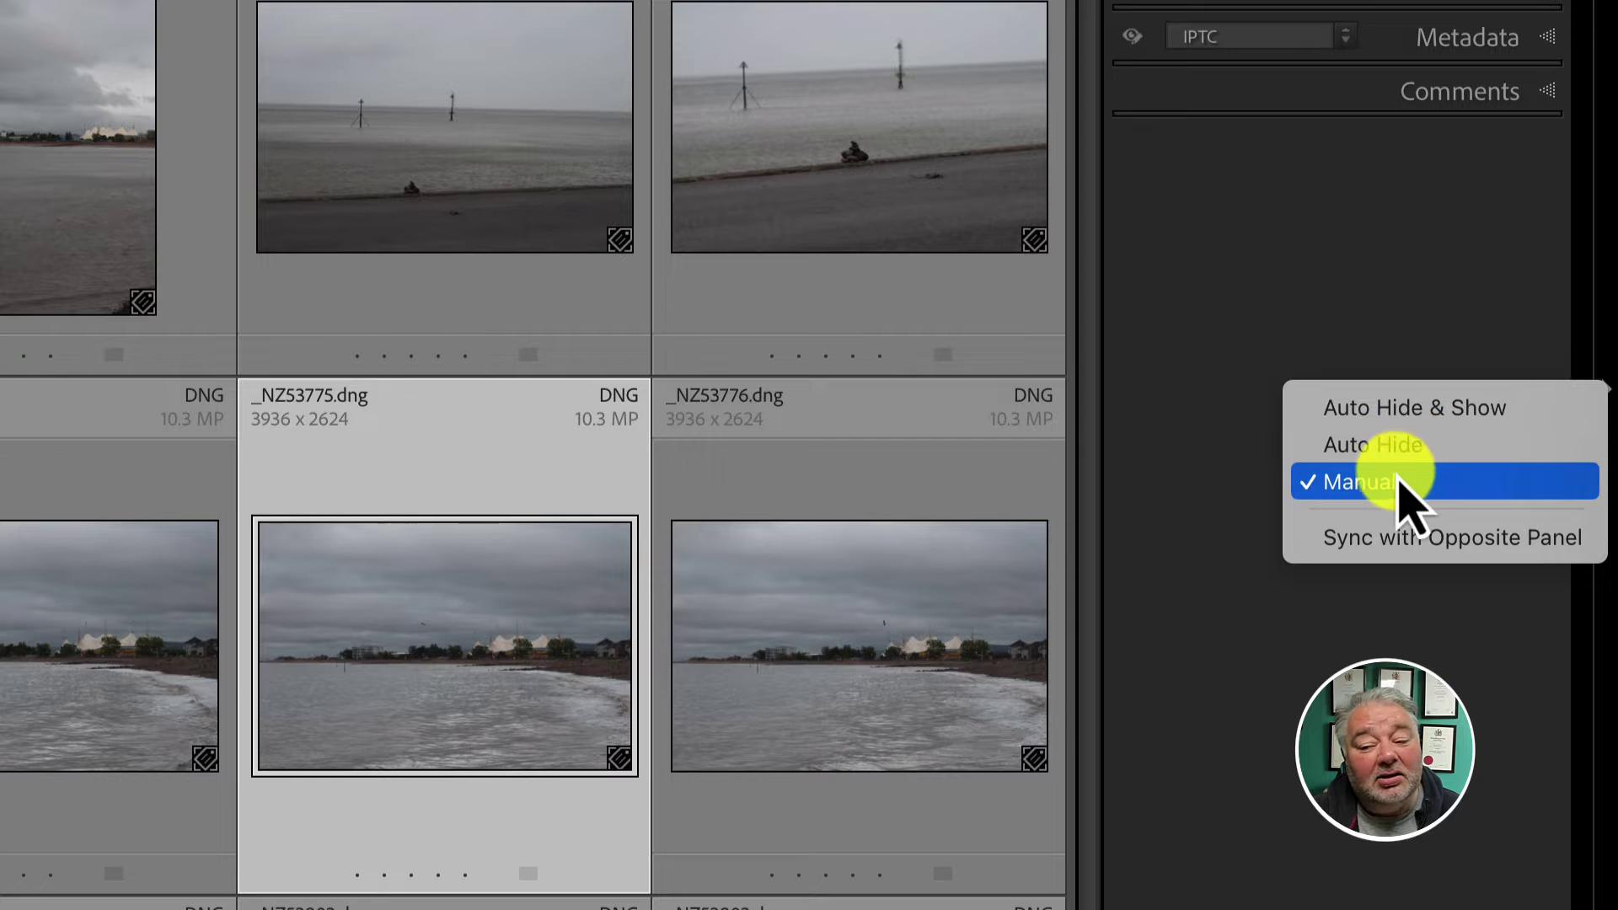
click(1419, 413)
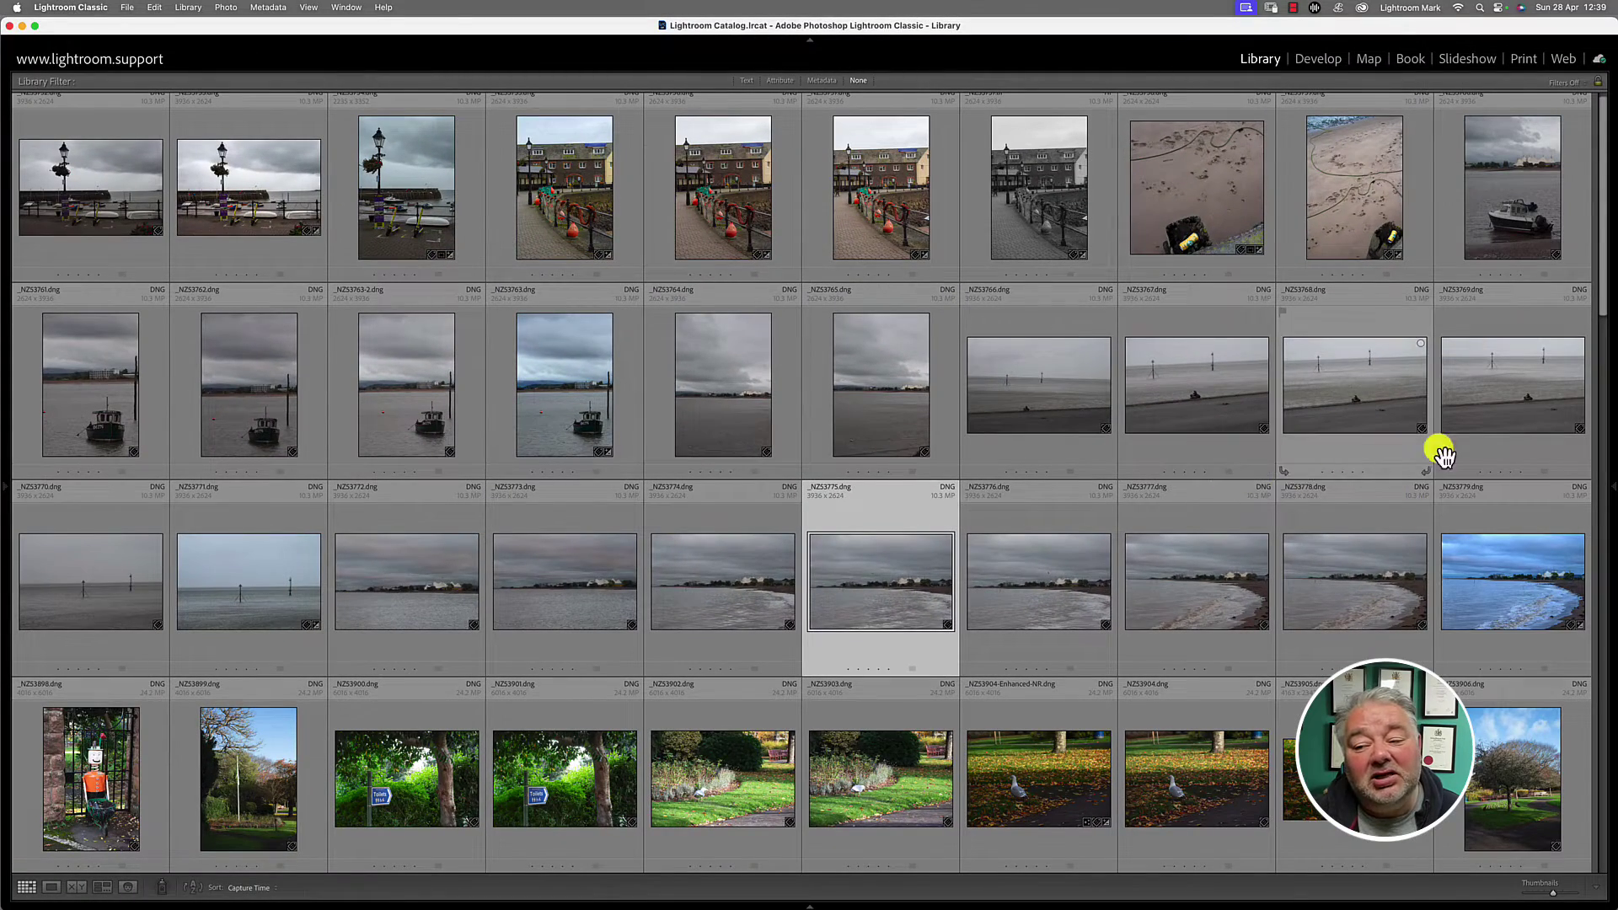
mouse_move(1608, 487)
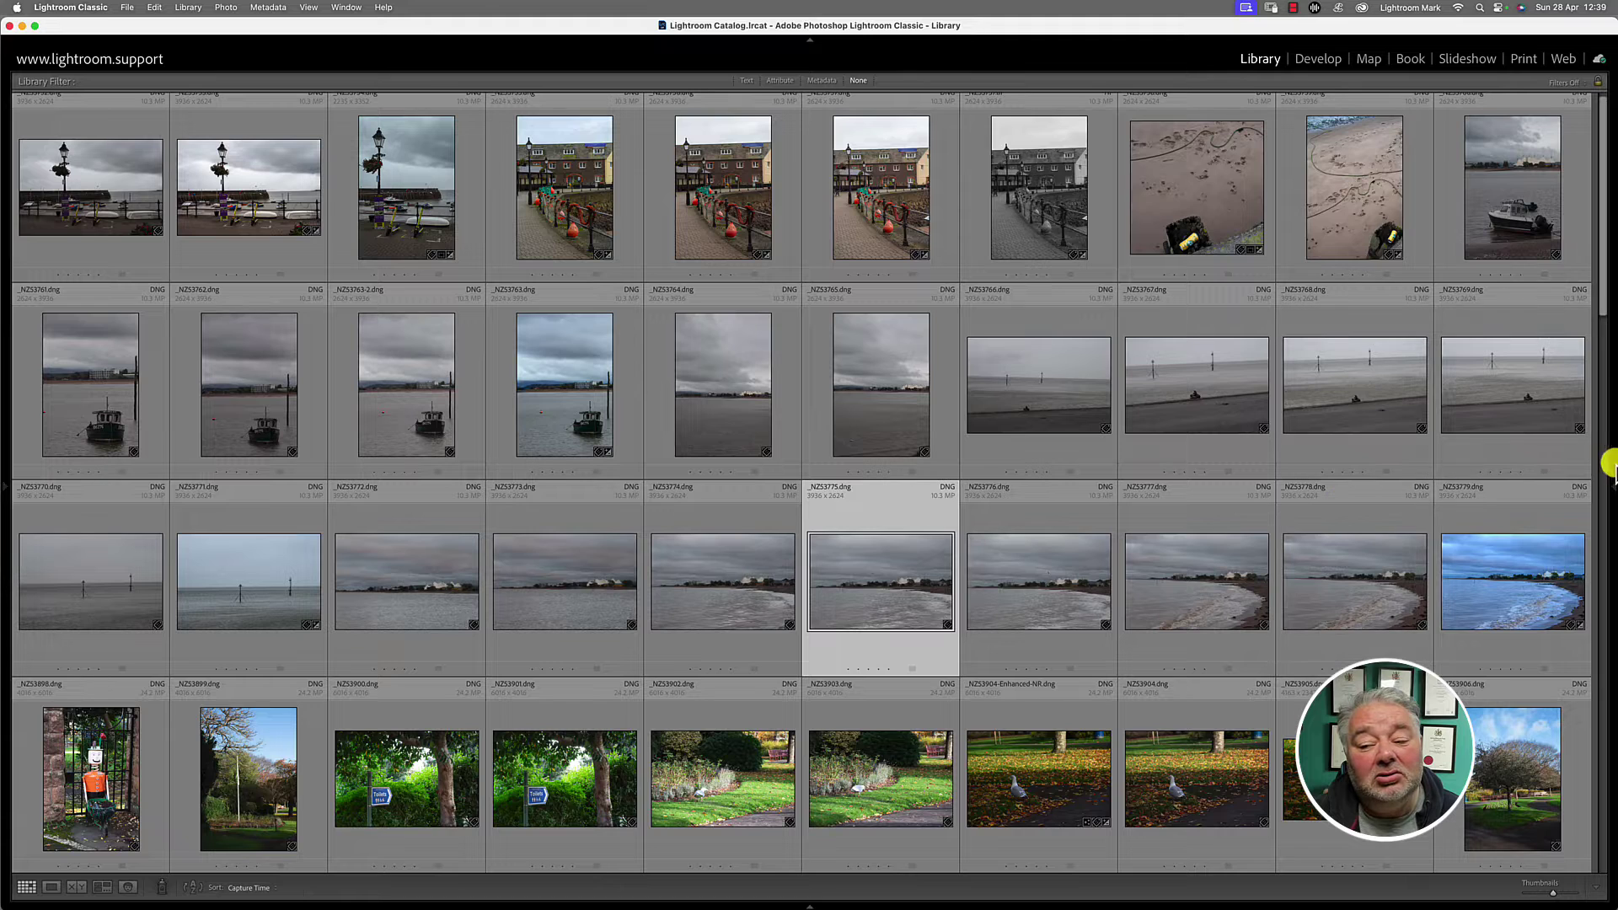
Set the right panel to Auto Hide, then back to Manual, and collapse it
right_click(1610, 491)
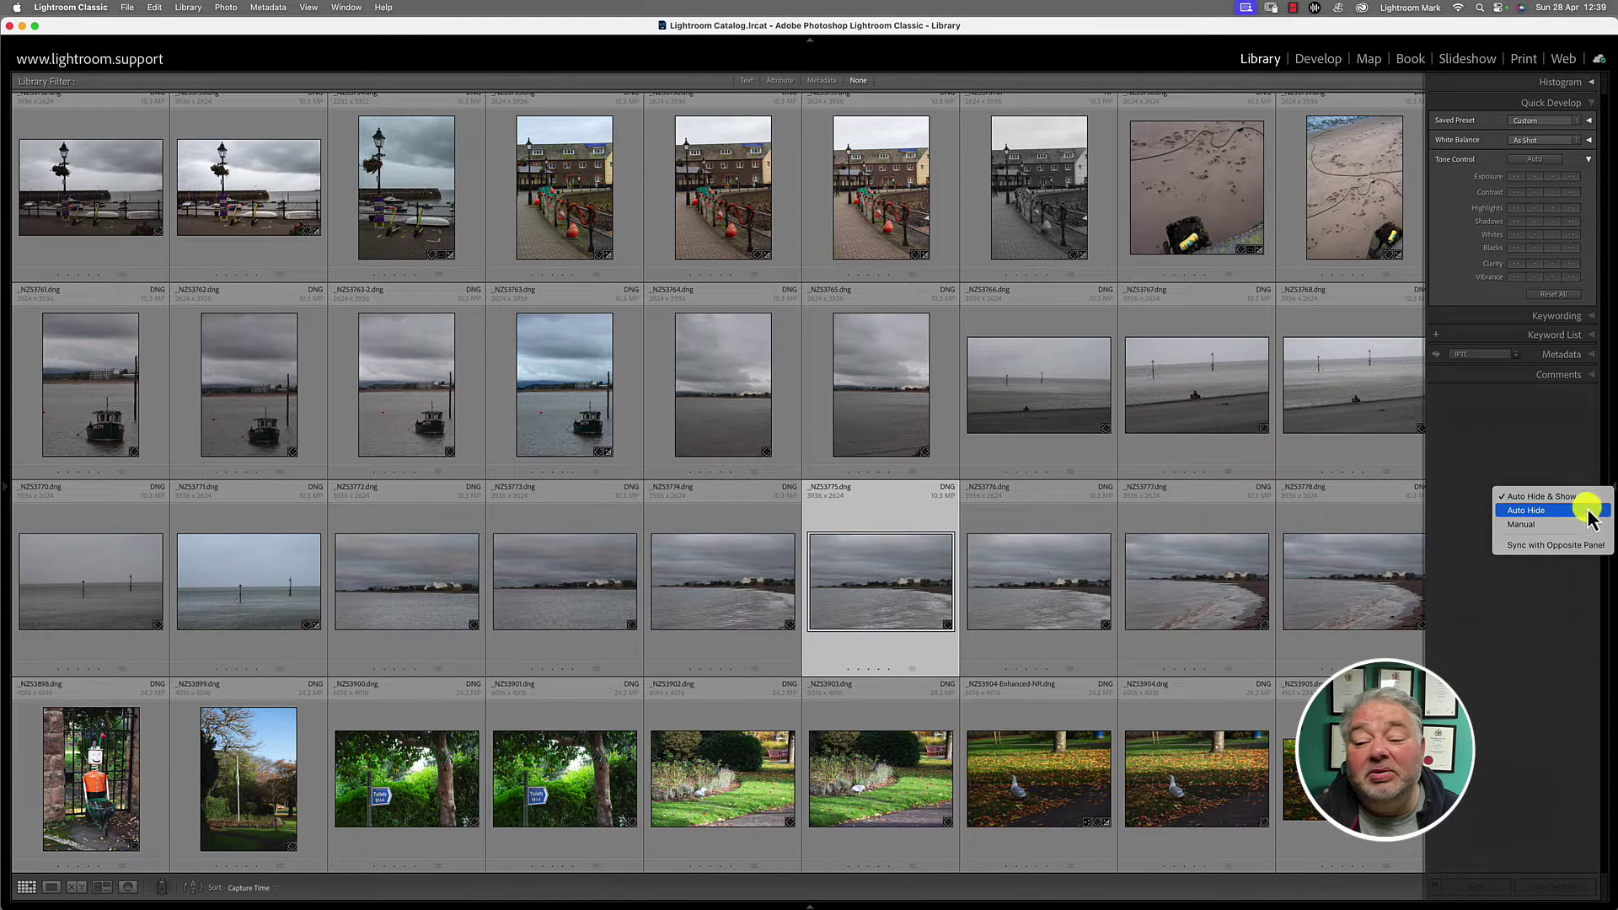
click(1585, 511)
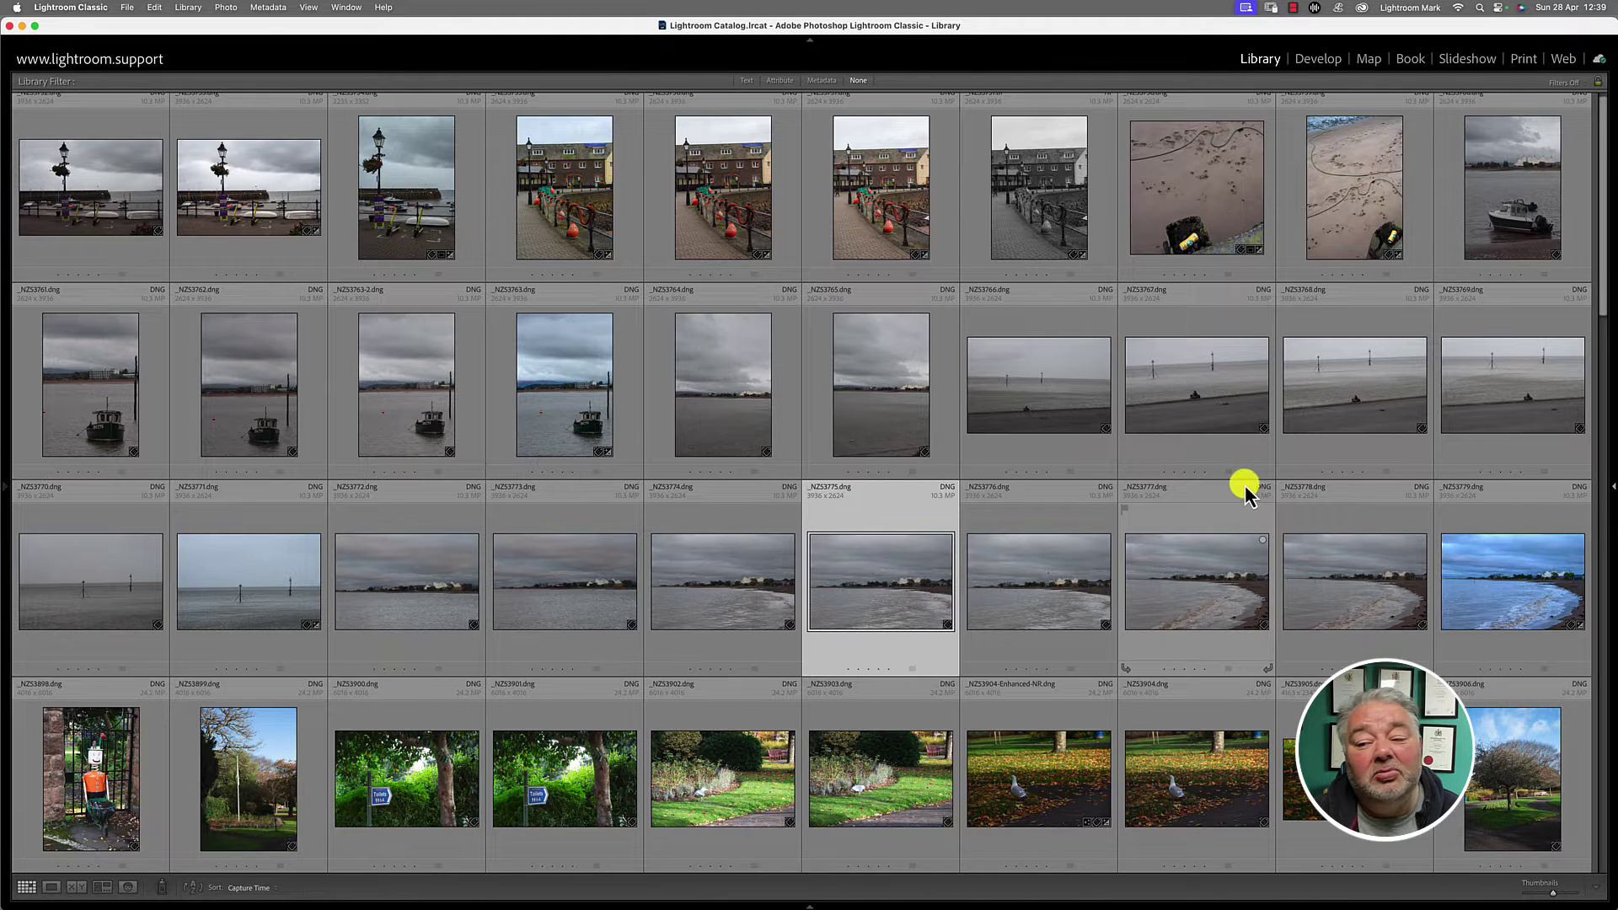
click(1608, 491)
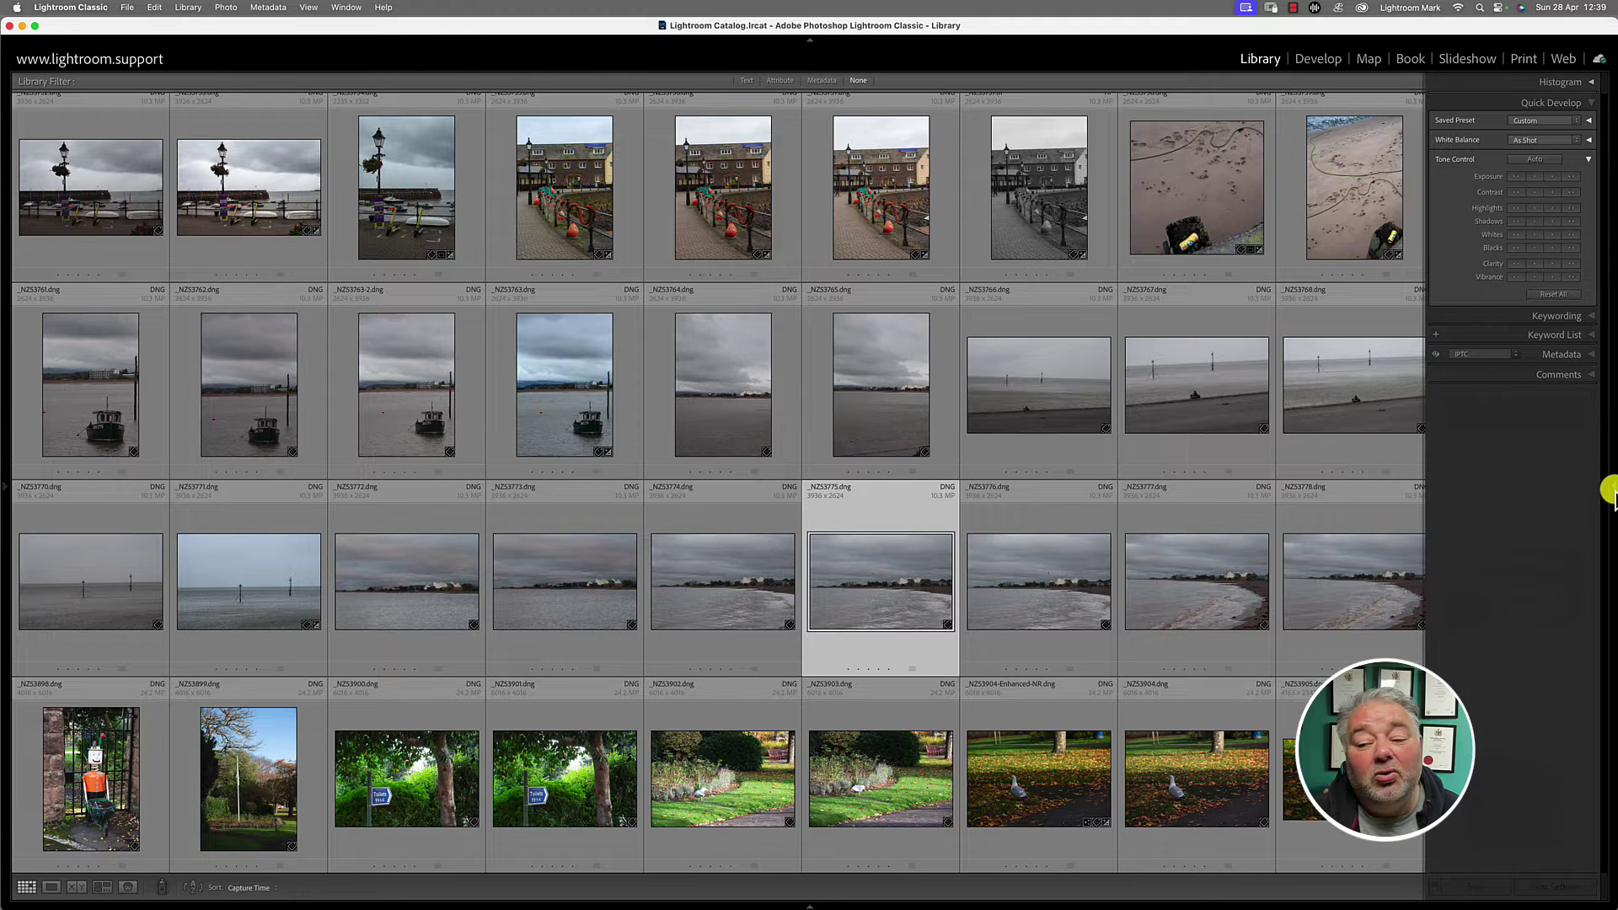
right_click(1608, 494)
click(1561, 524)
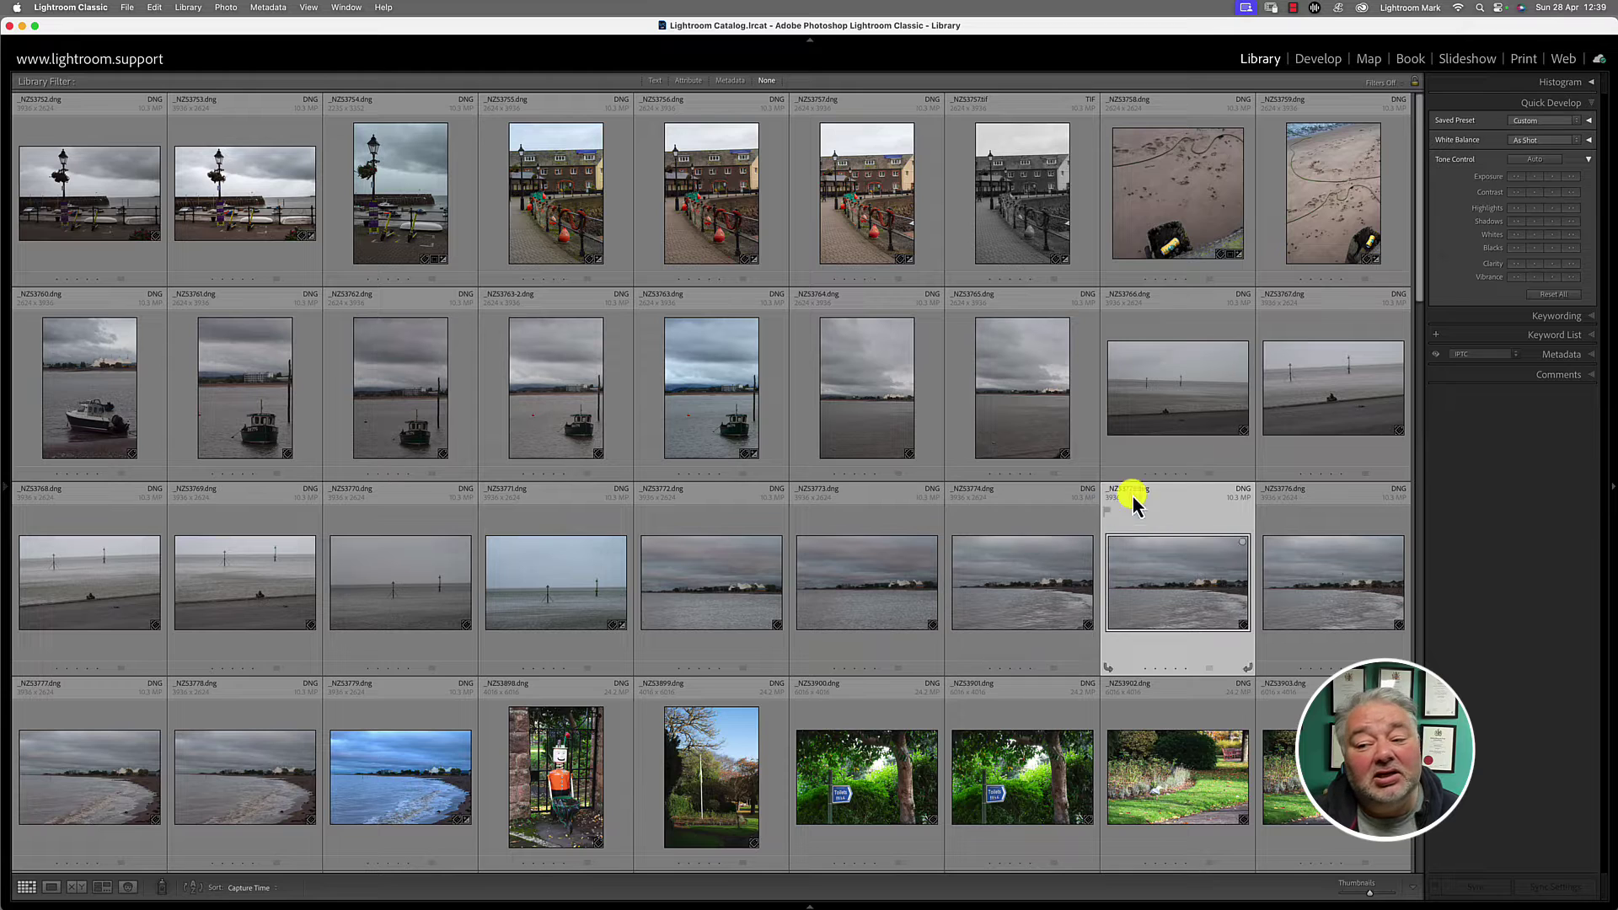
click(1607, 484)
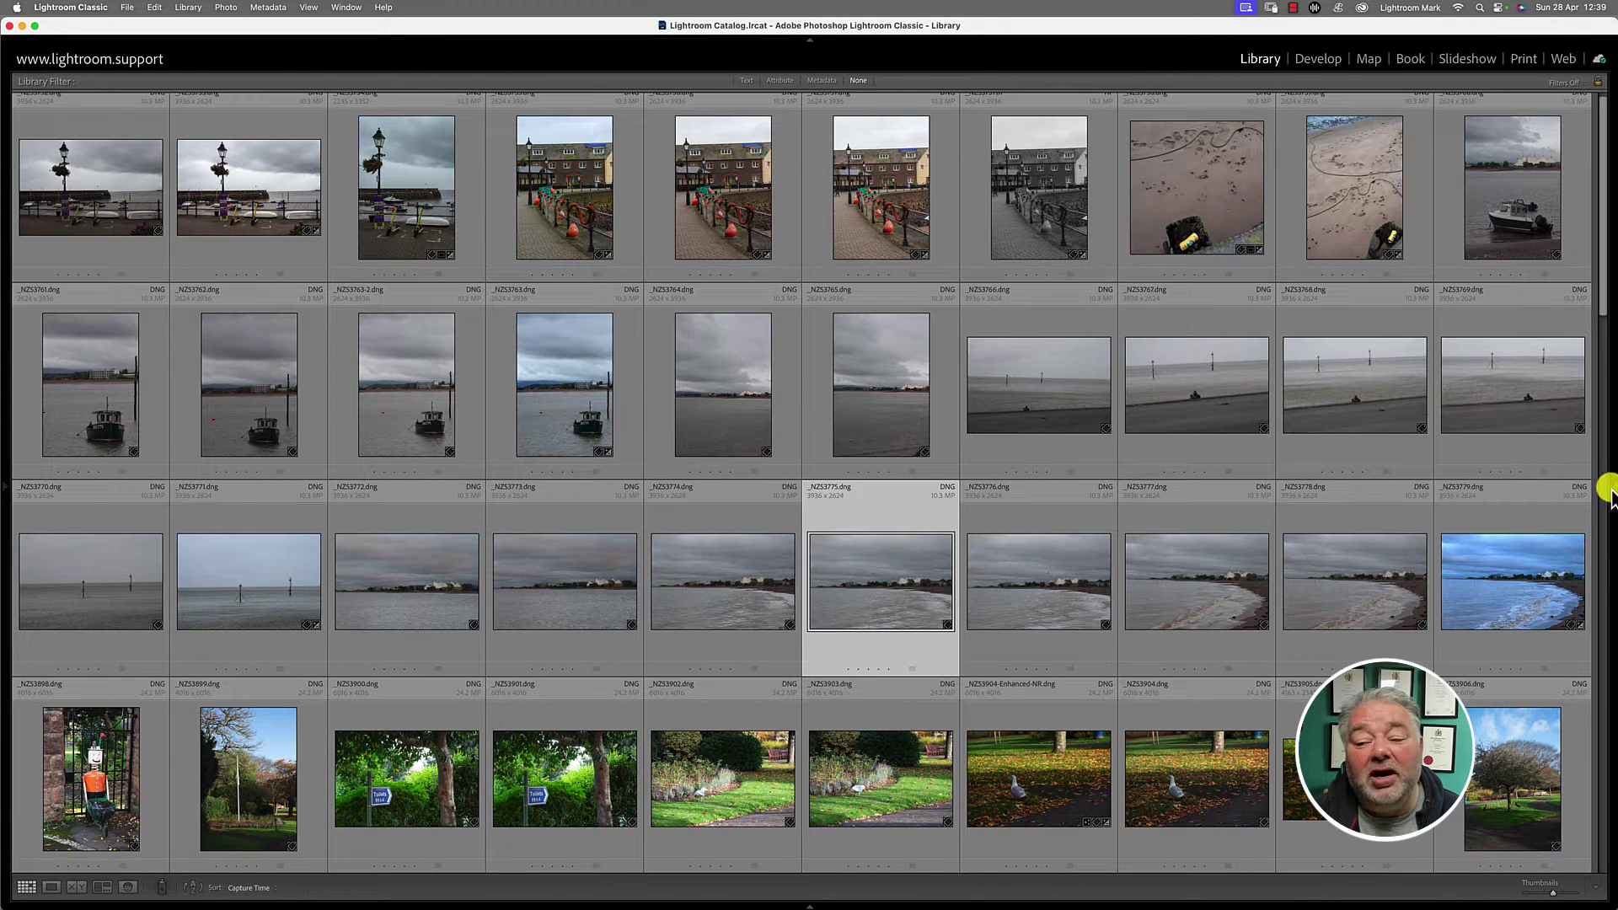
Enable Sync with Opposite Panel, then open and close both panels together from each edge
right_click(1609, 488)
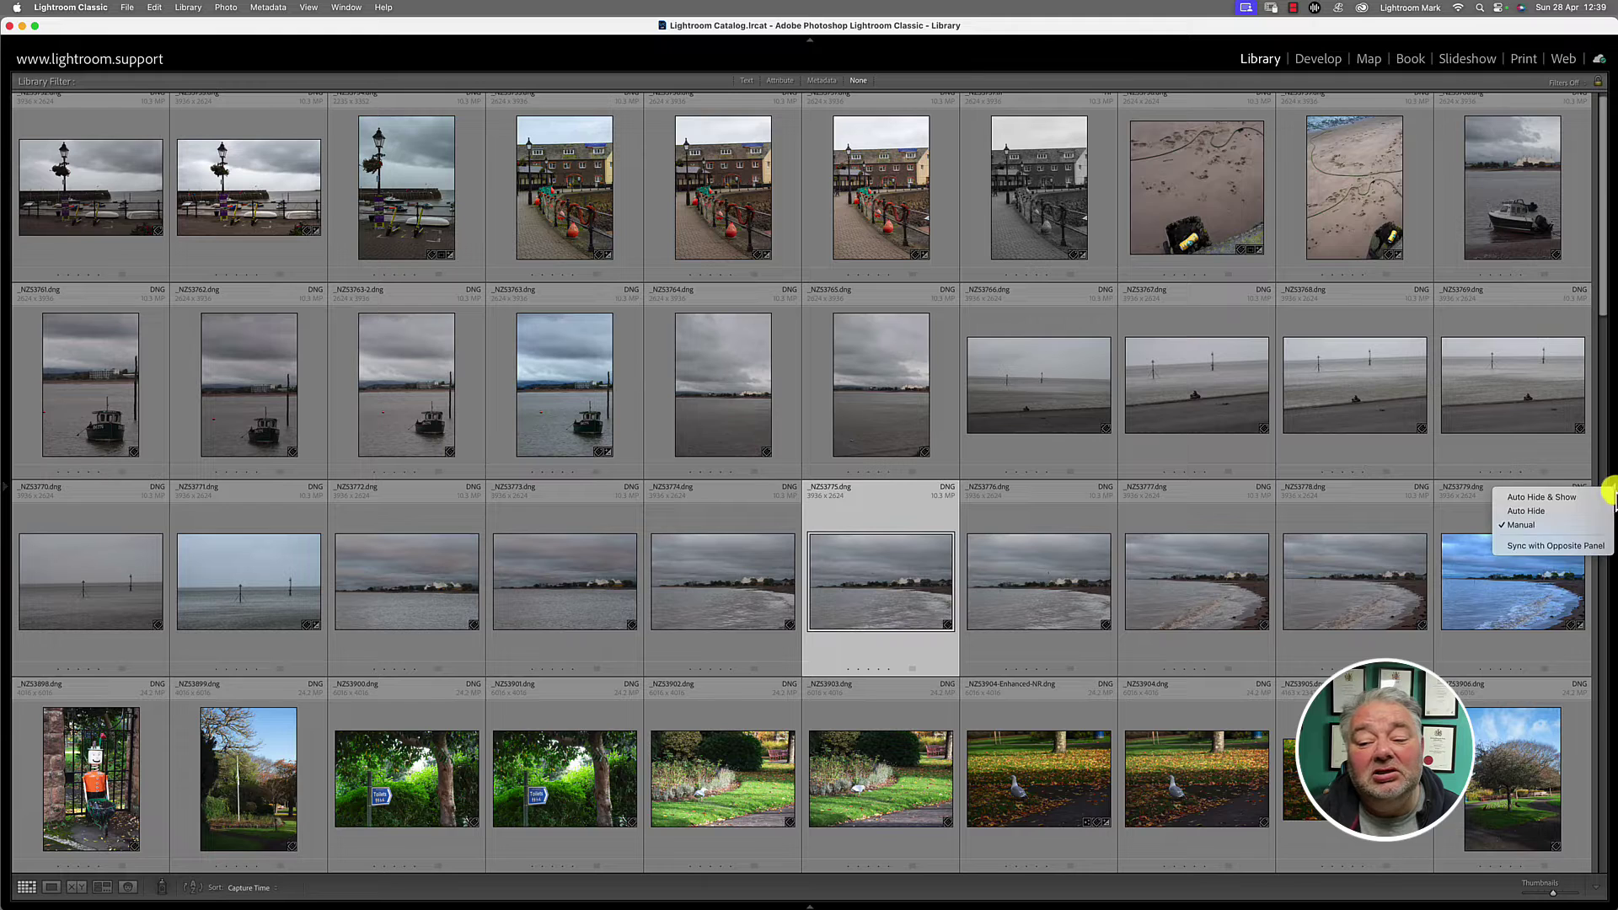
click(1545, 550)
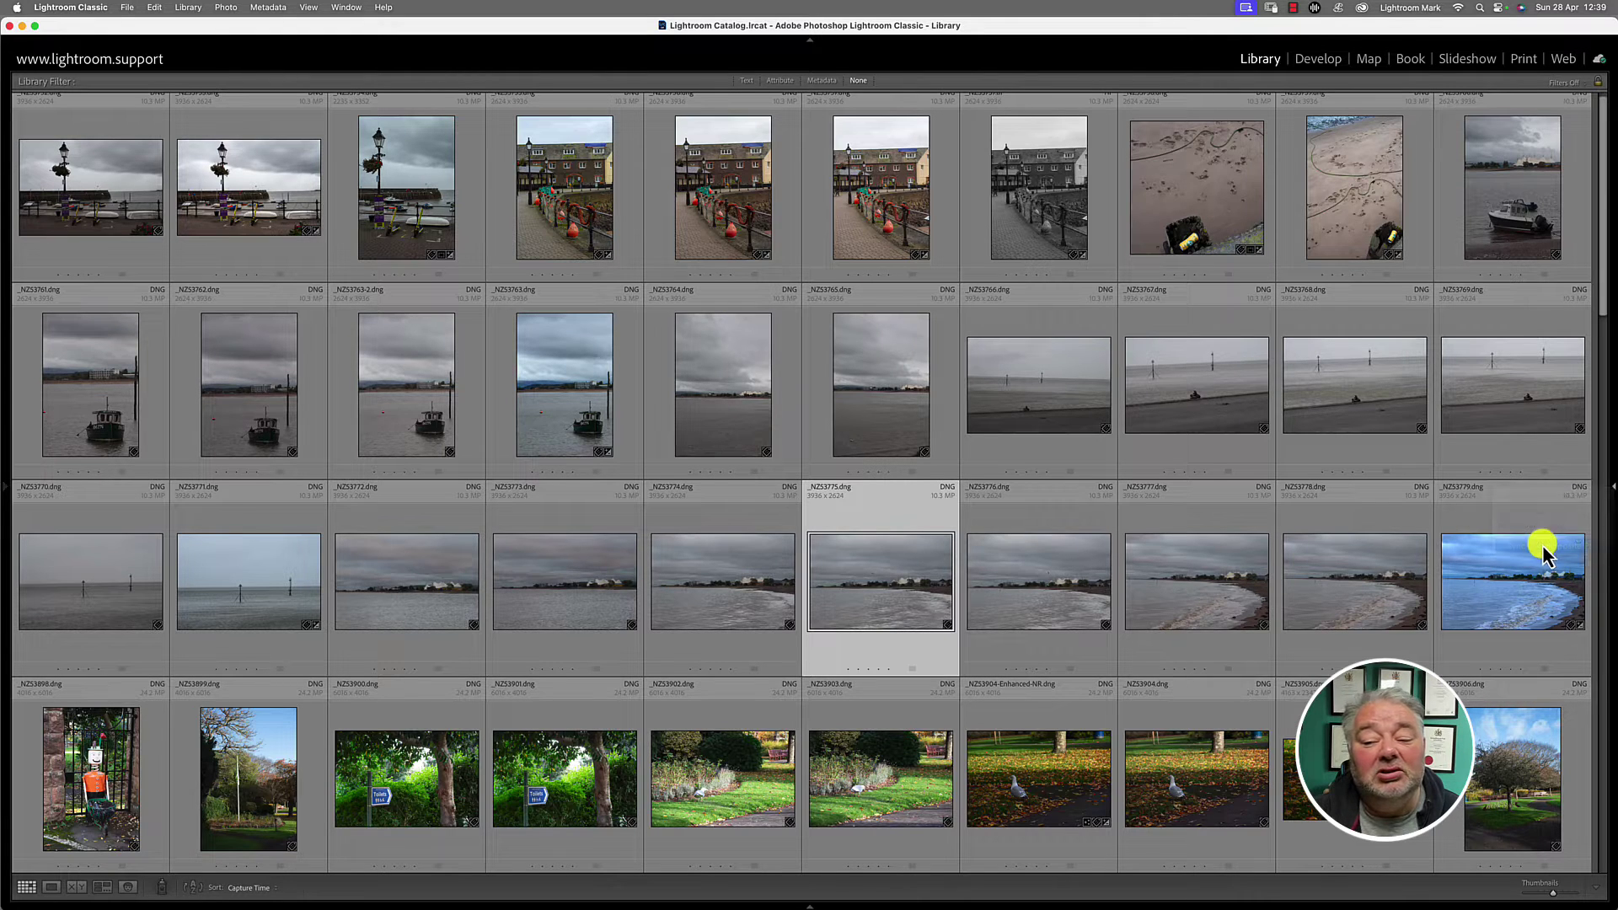
click(1610, 497)
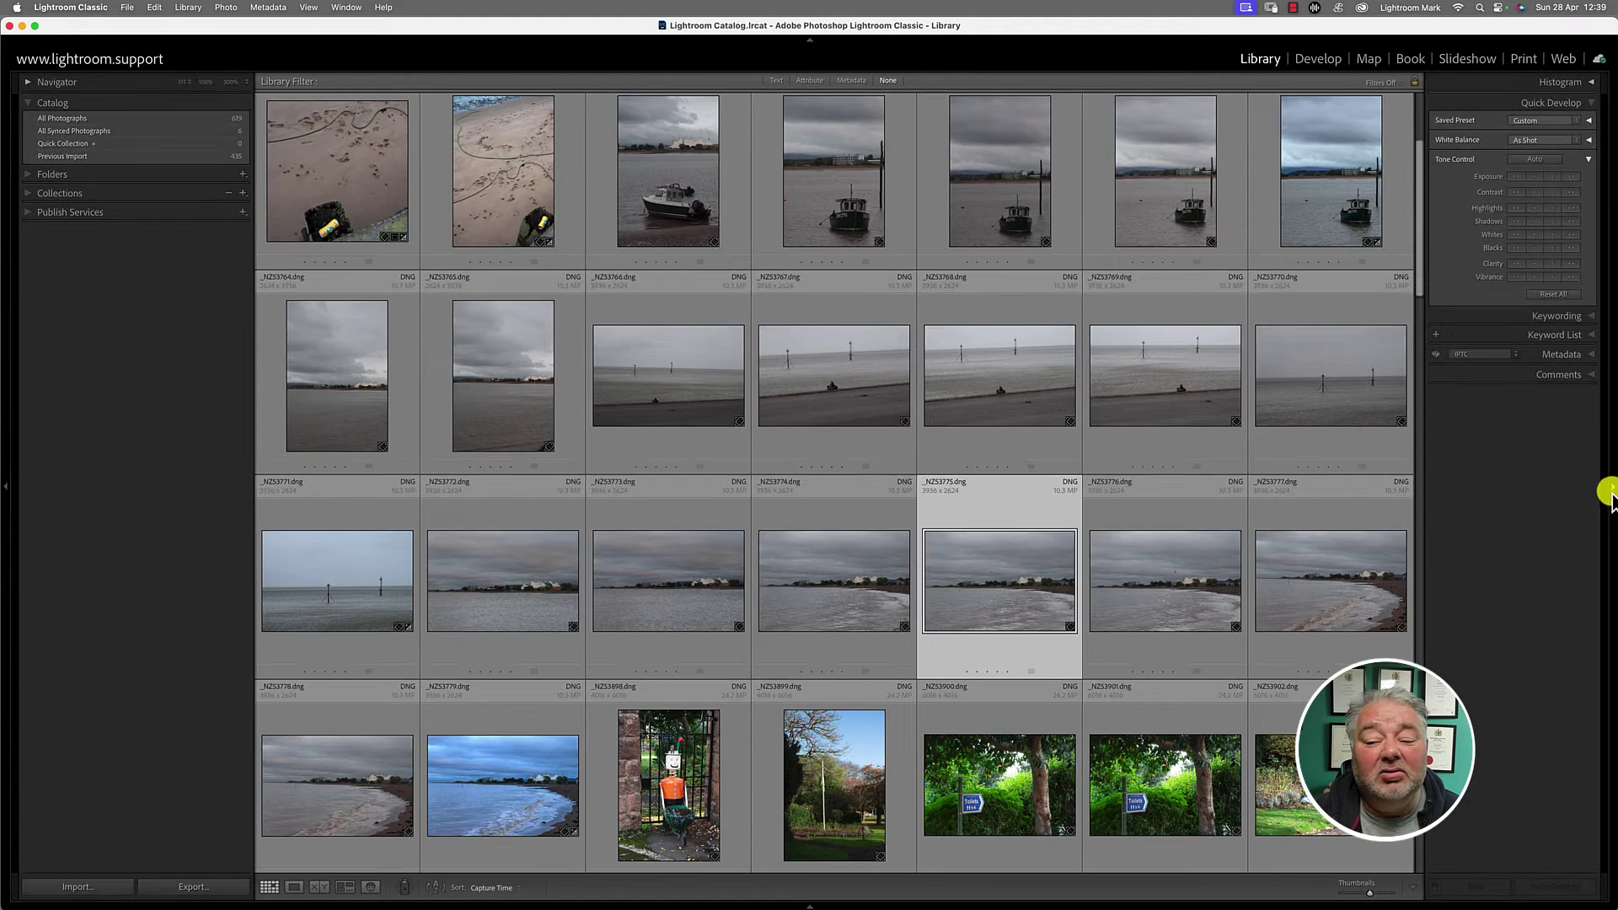
click(1611, 493)
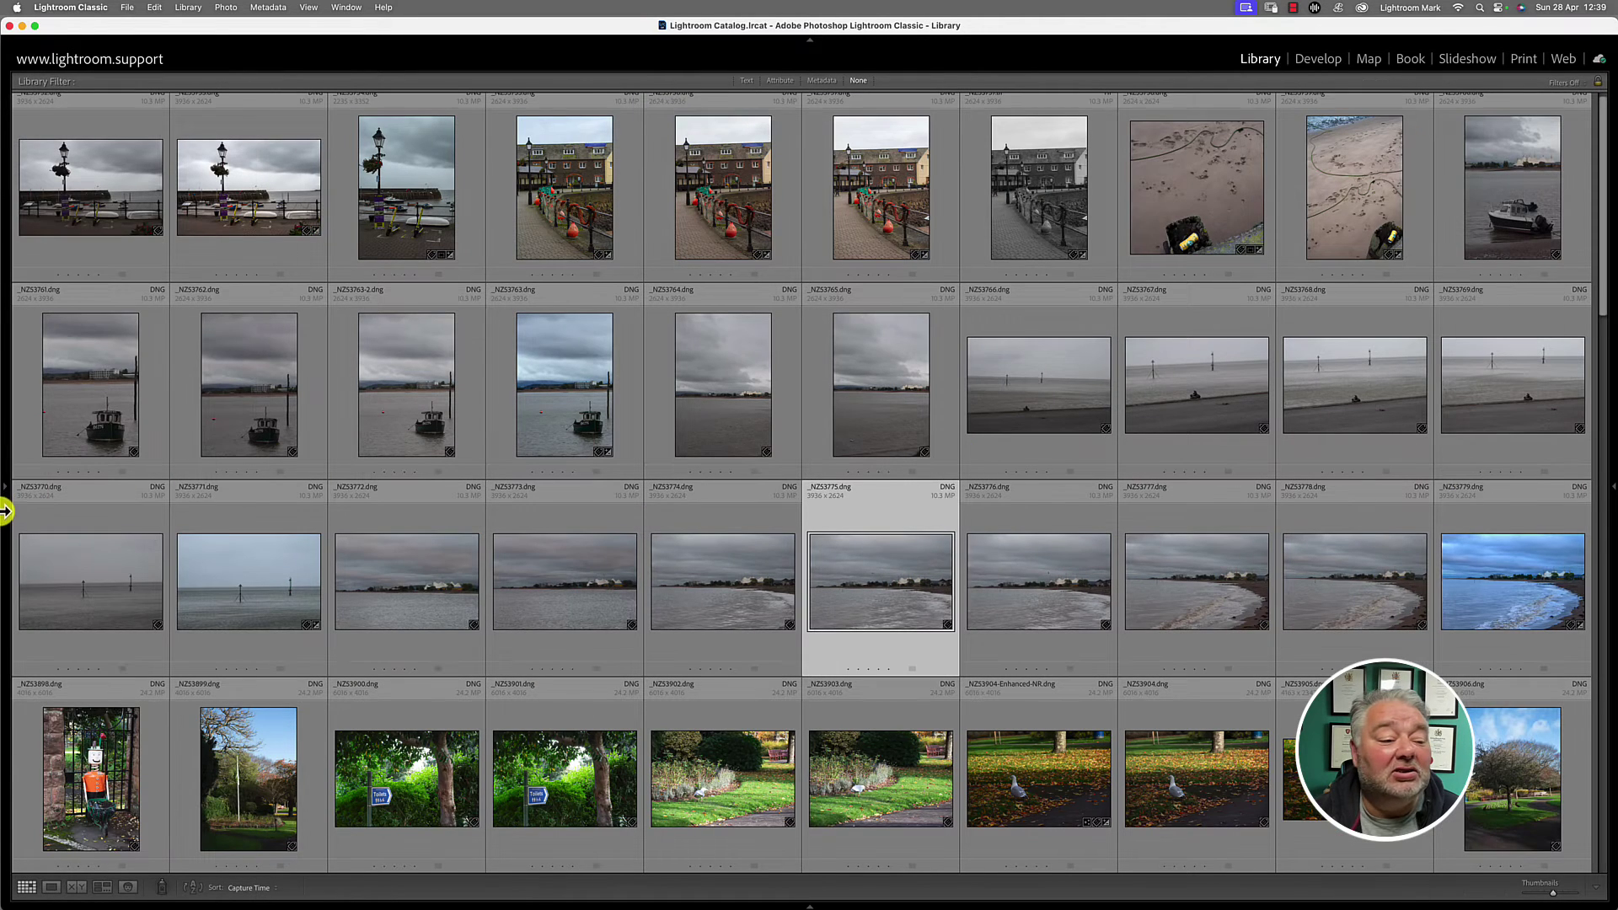
click(5, 494)
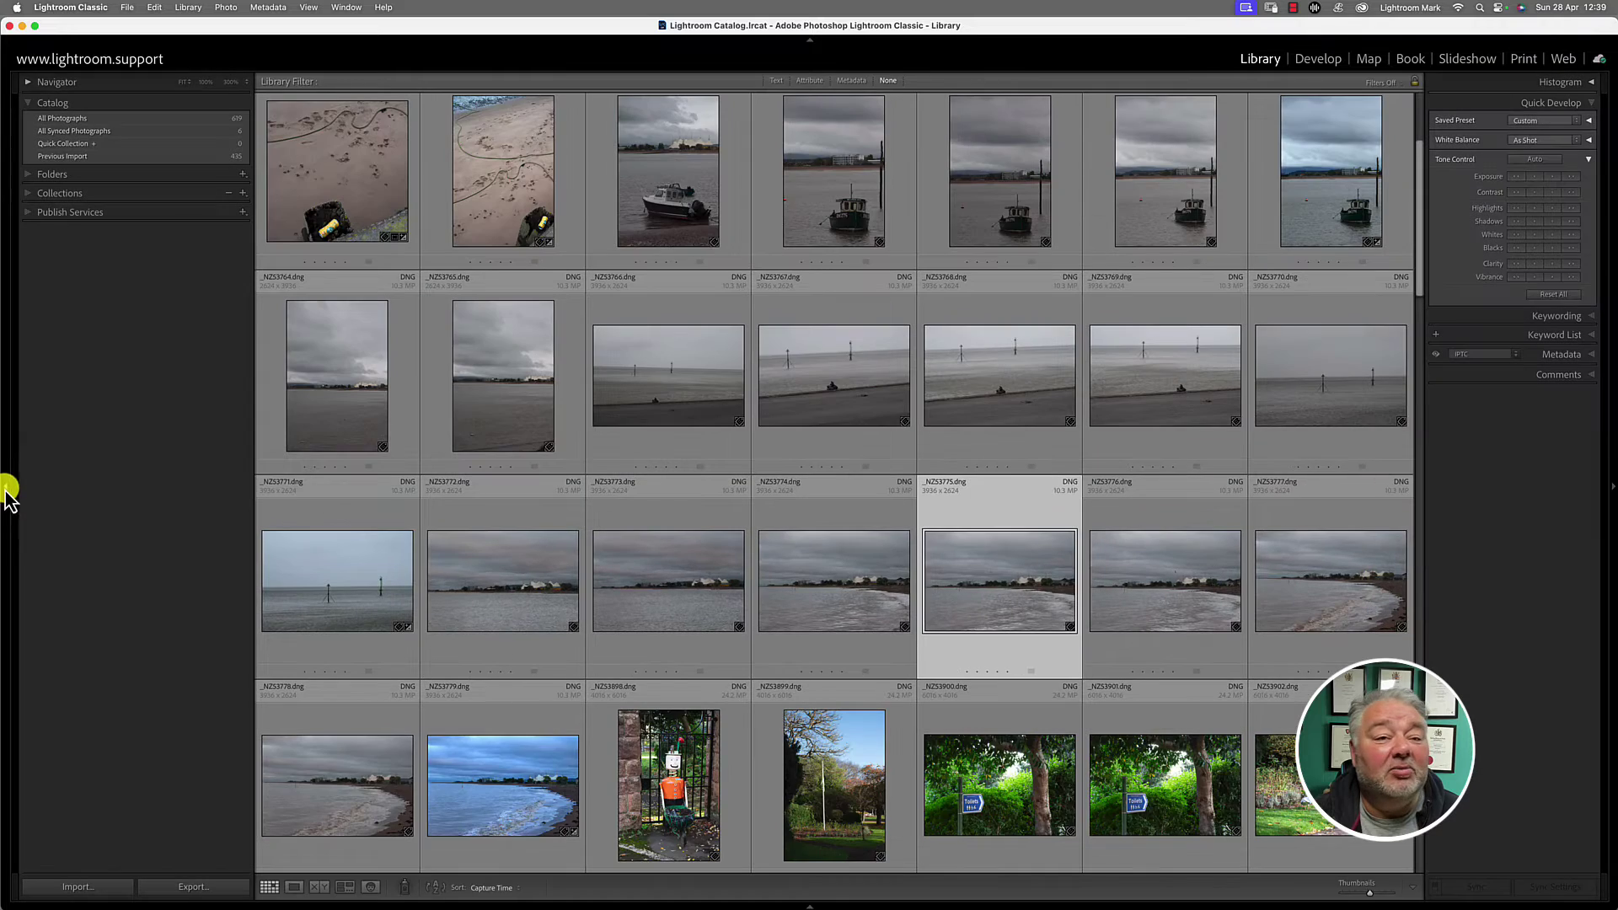
click(5, 494)
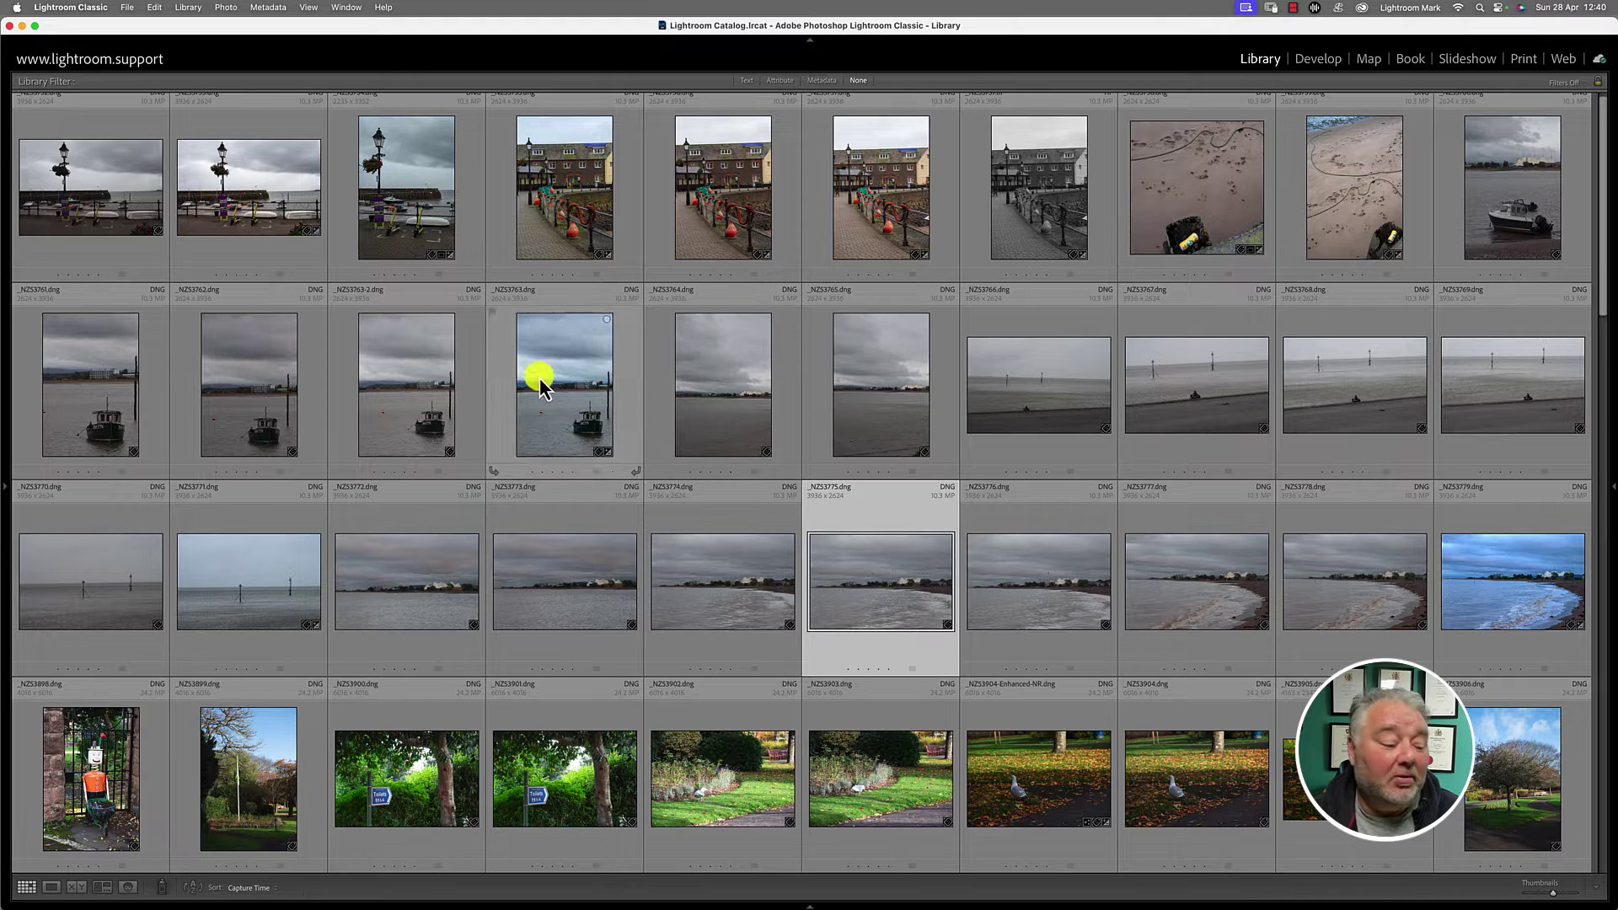
Show both side panels, narrow the left panel, and switch thumbnails to the expanded cell style
key(Tab)
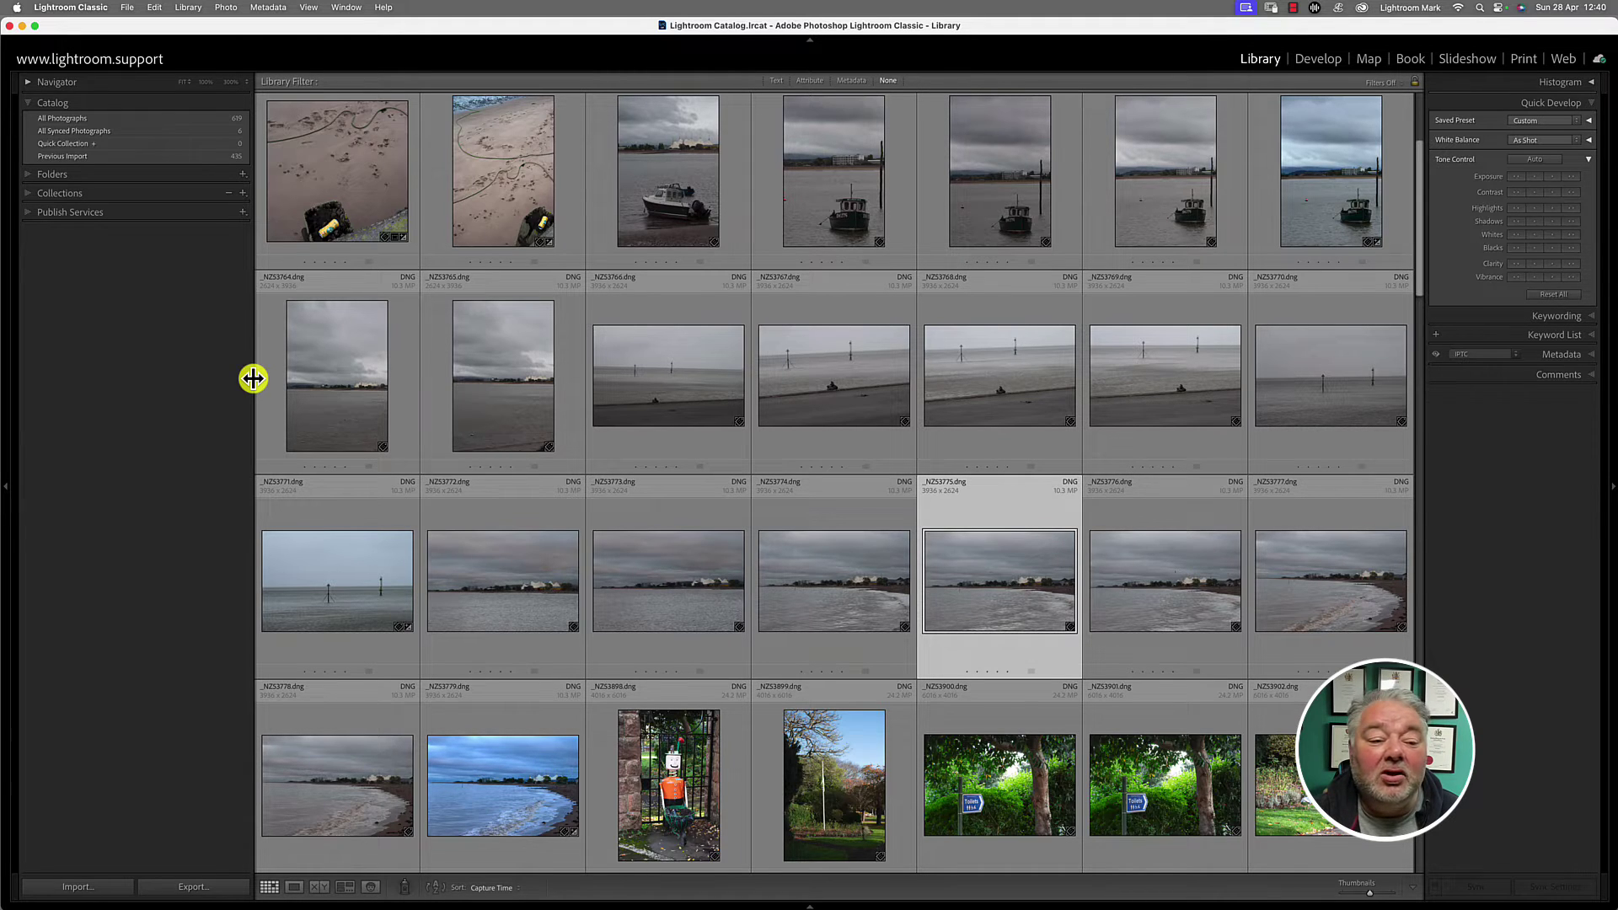
mouse_move(252, 379)
mouse_down()
mouse_move(182, 384)
mouse_move(246, 385)
mouse_up()
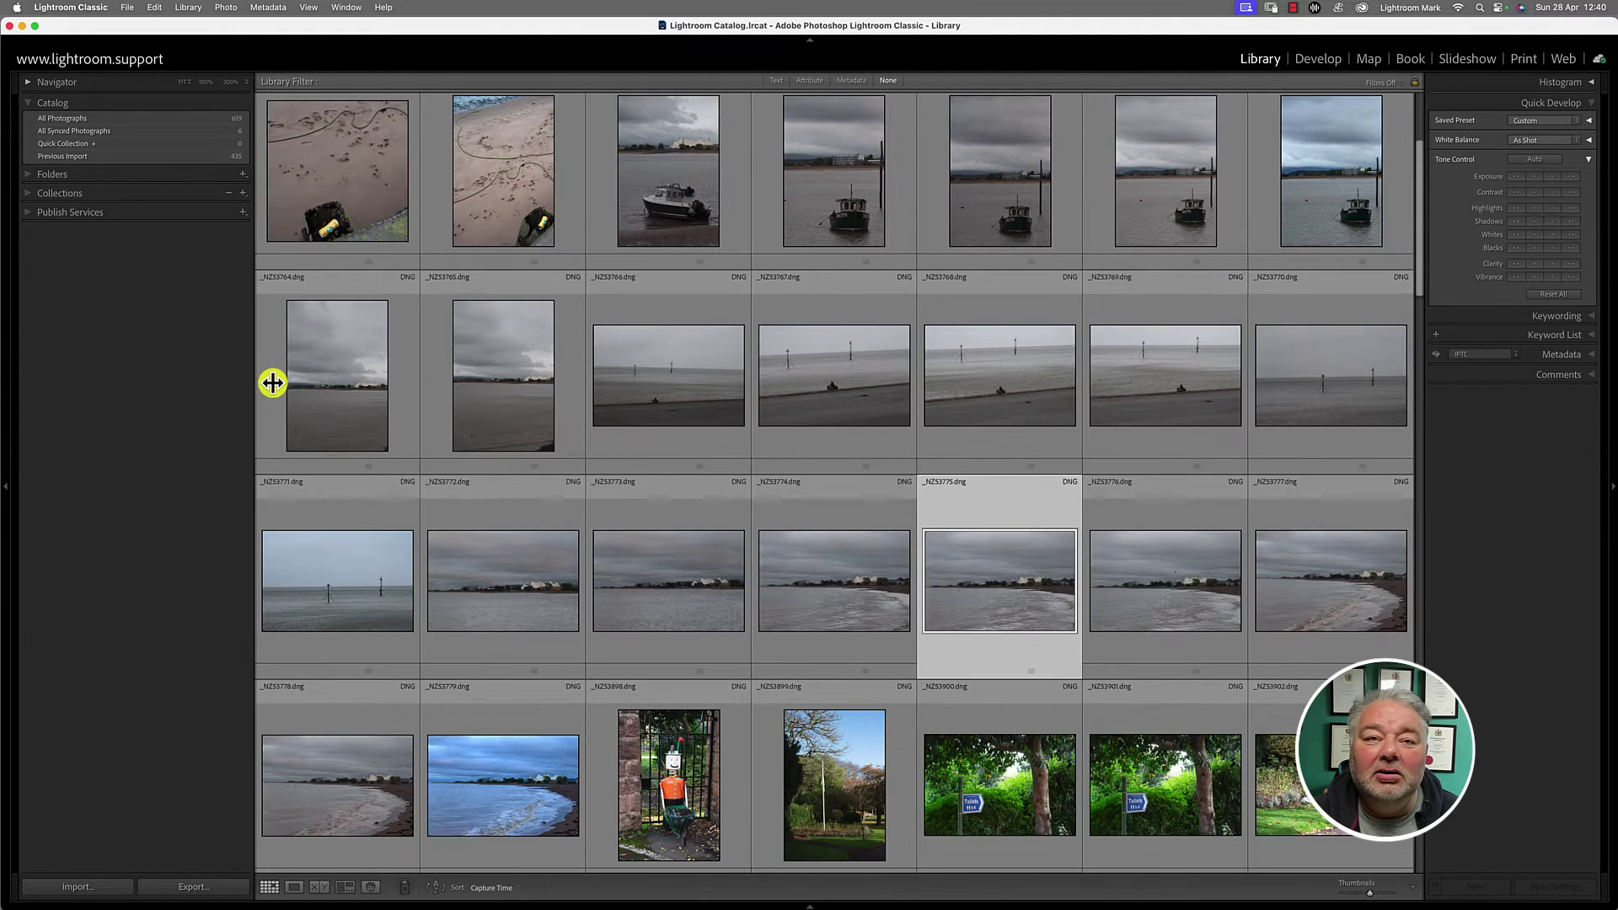
mouse_move(270, 383)
mouse_down()
mouse_move(199, 386)
mouse_move(271, 379)
mouse_up()
key(j)
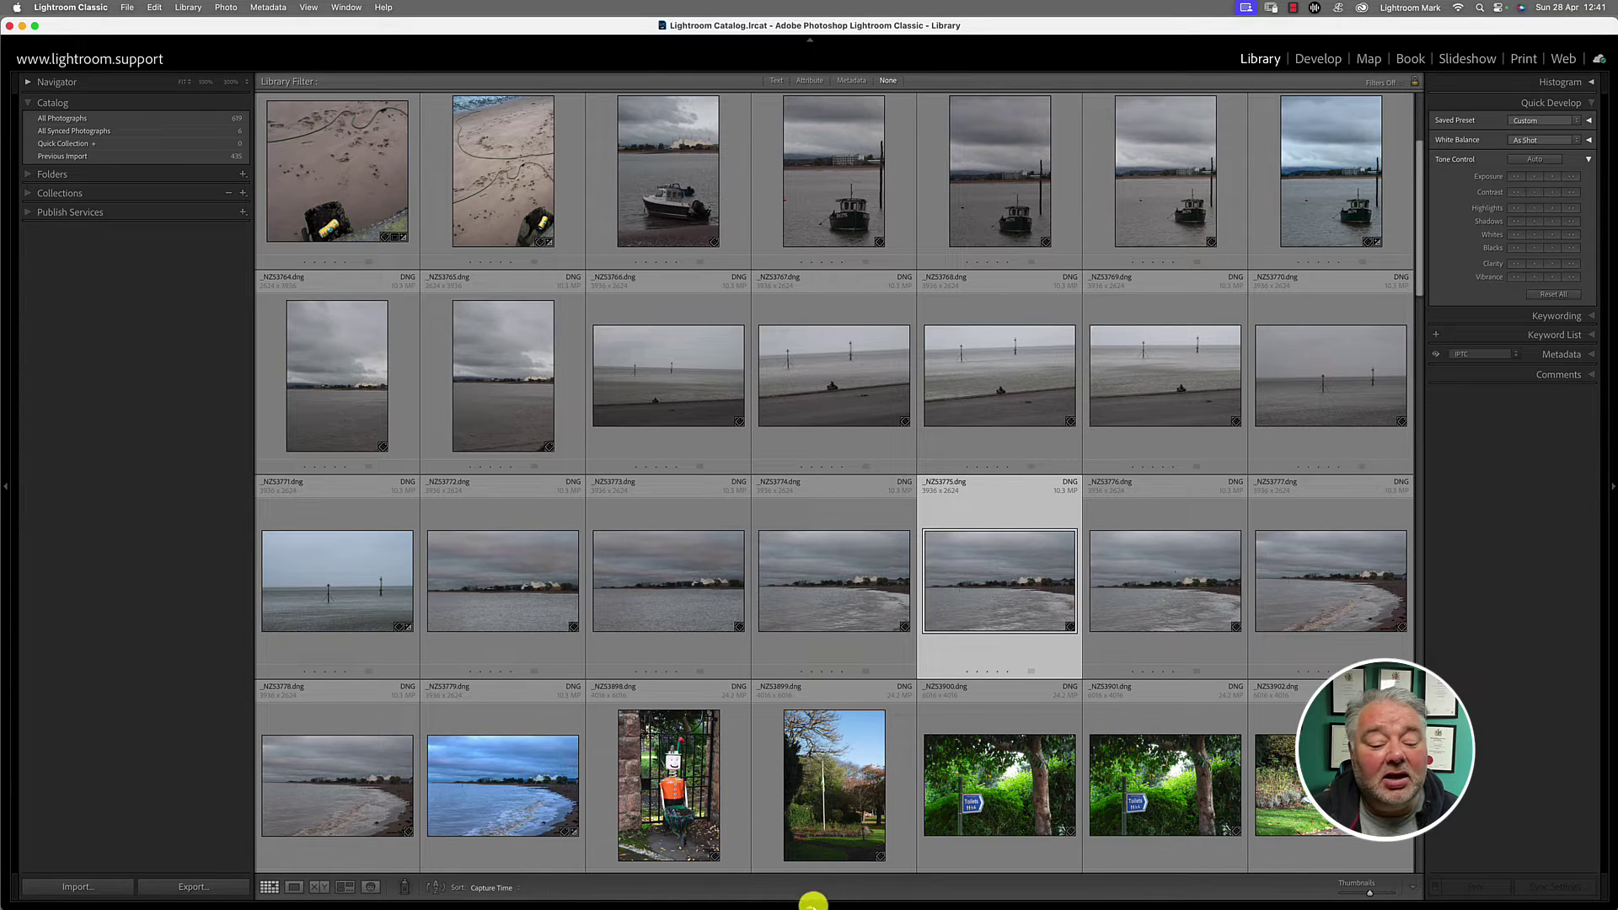
Open the filmstrip and drag its top border to enlarge its thumbnails
click(813, 905)
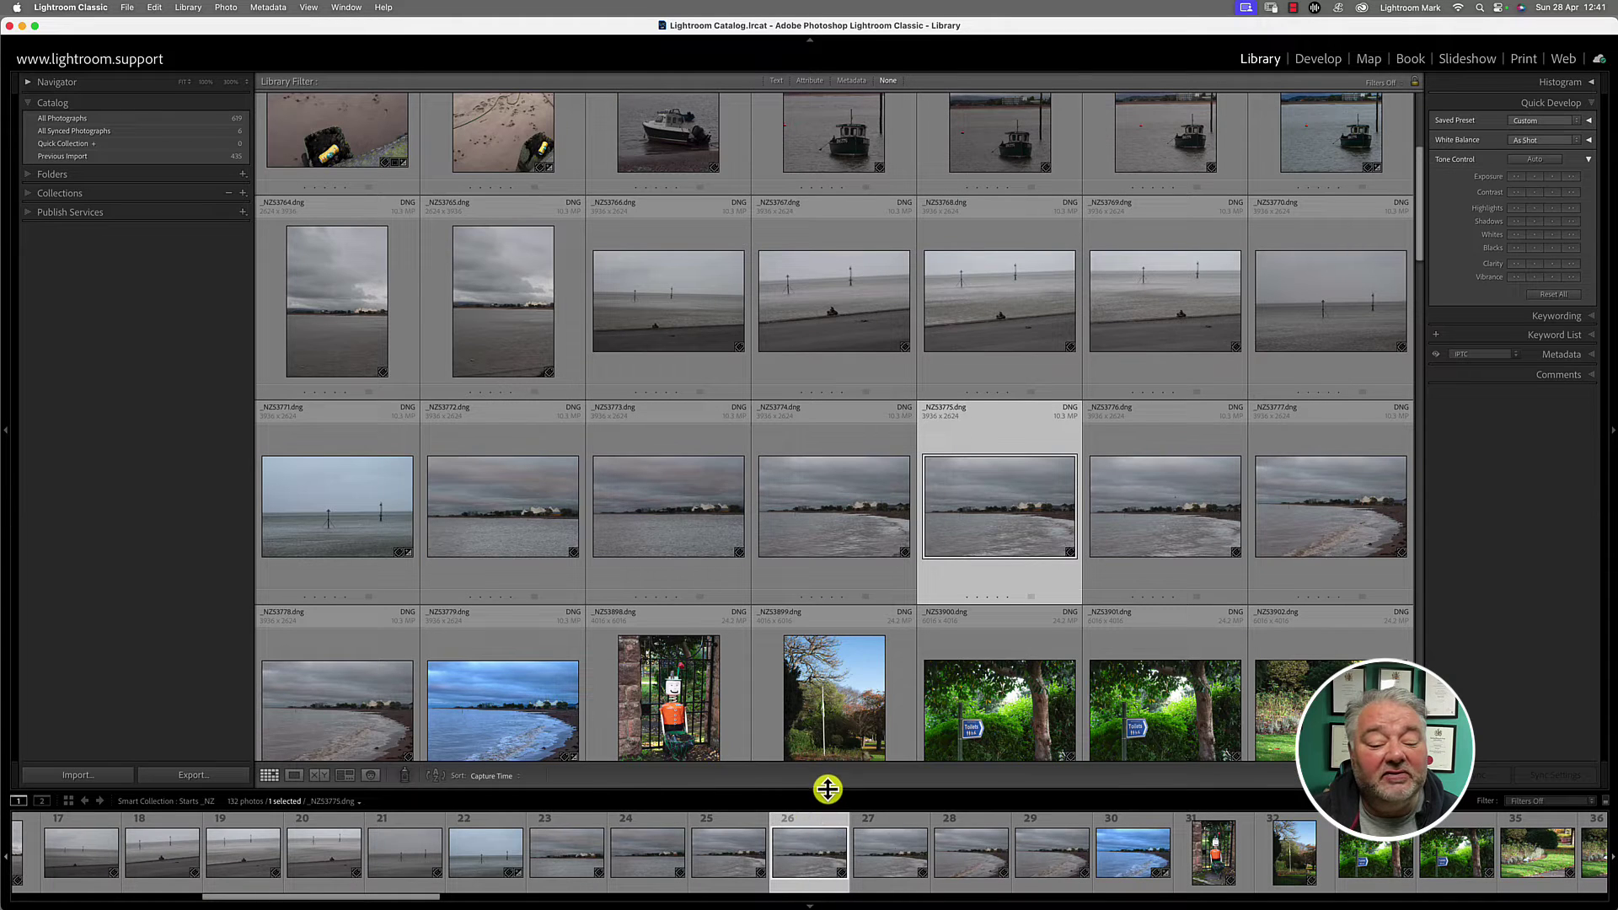
mouse_move(826, 789)
mouse_down()
mouse_move(831, 704)
mouse_move(831, 801)
mouse_up()
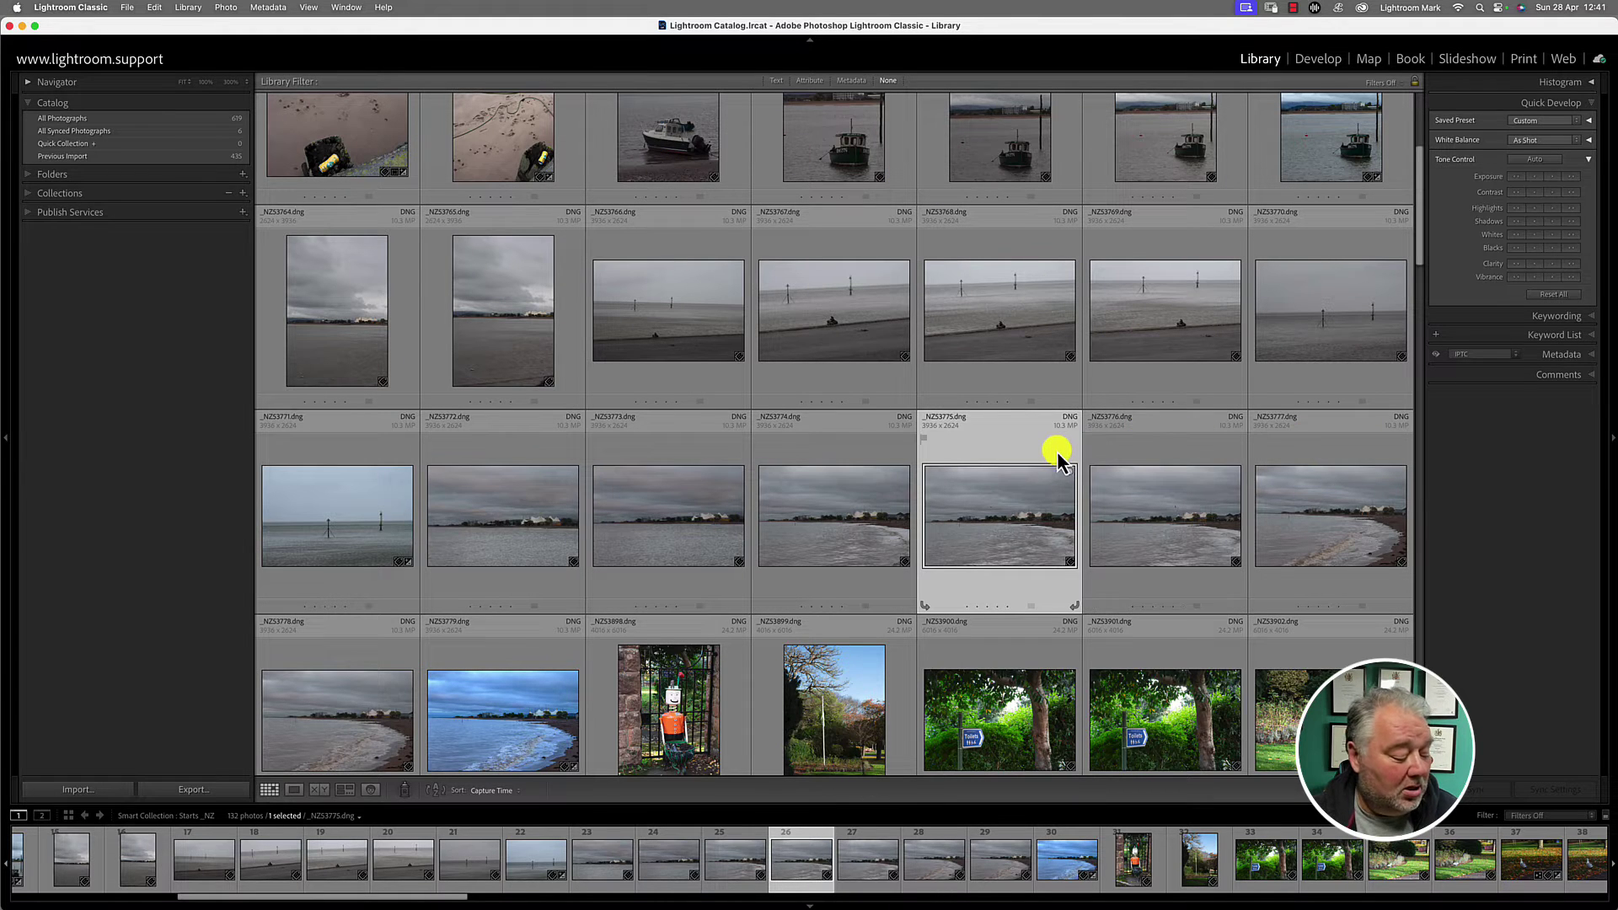
Hide and restore all panels twice with Shift+Tab
key(shift+Tab)
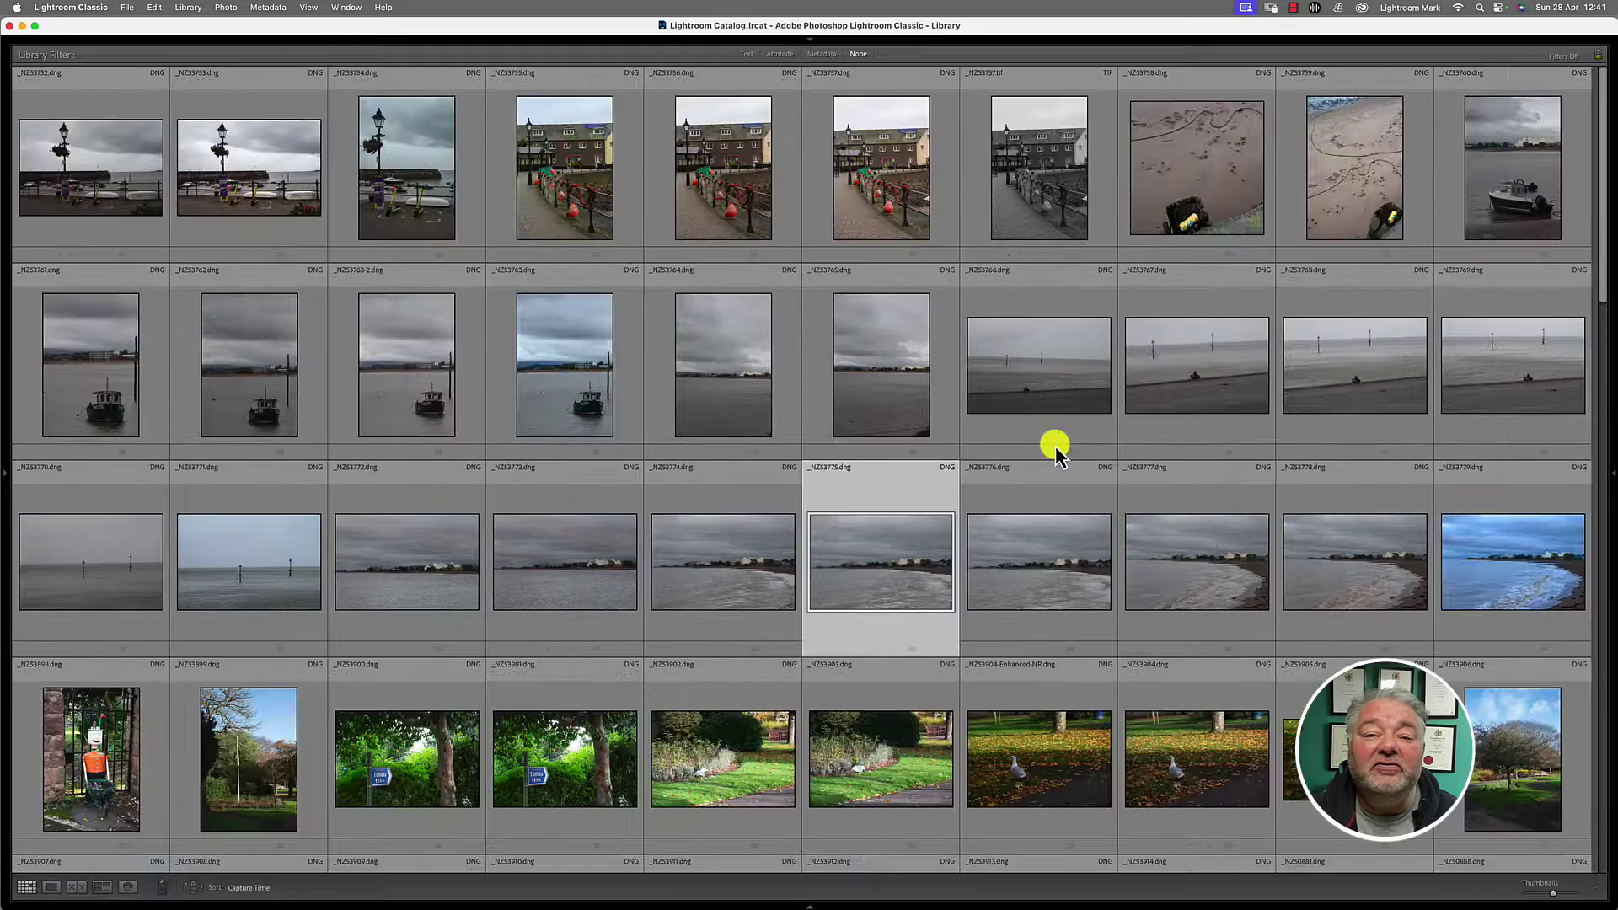
key(shift+Tab)
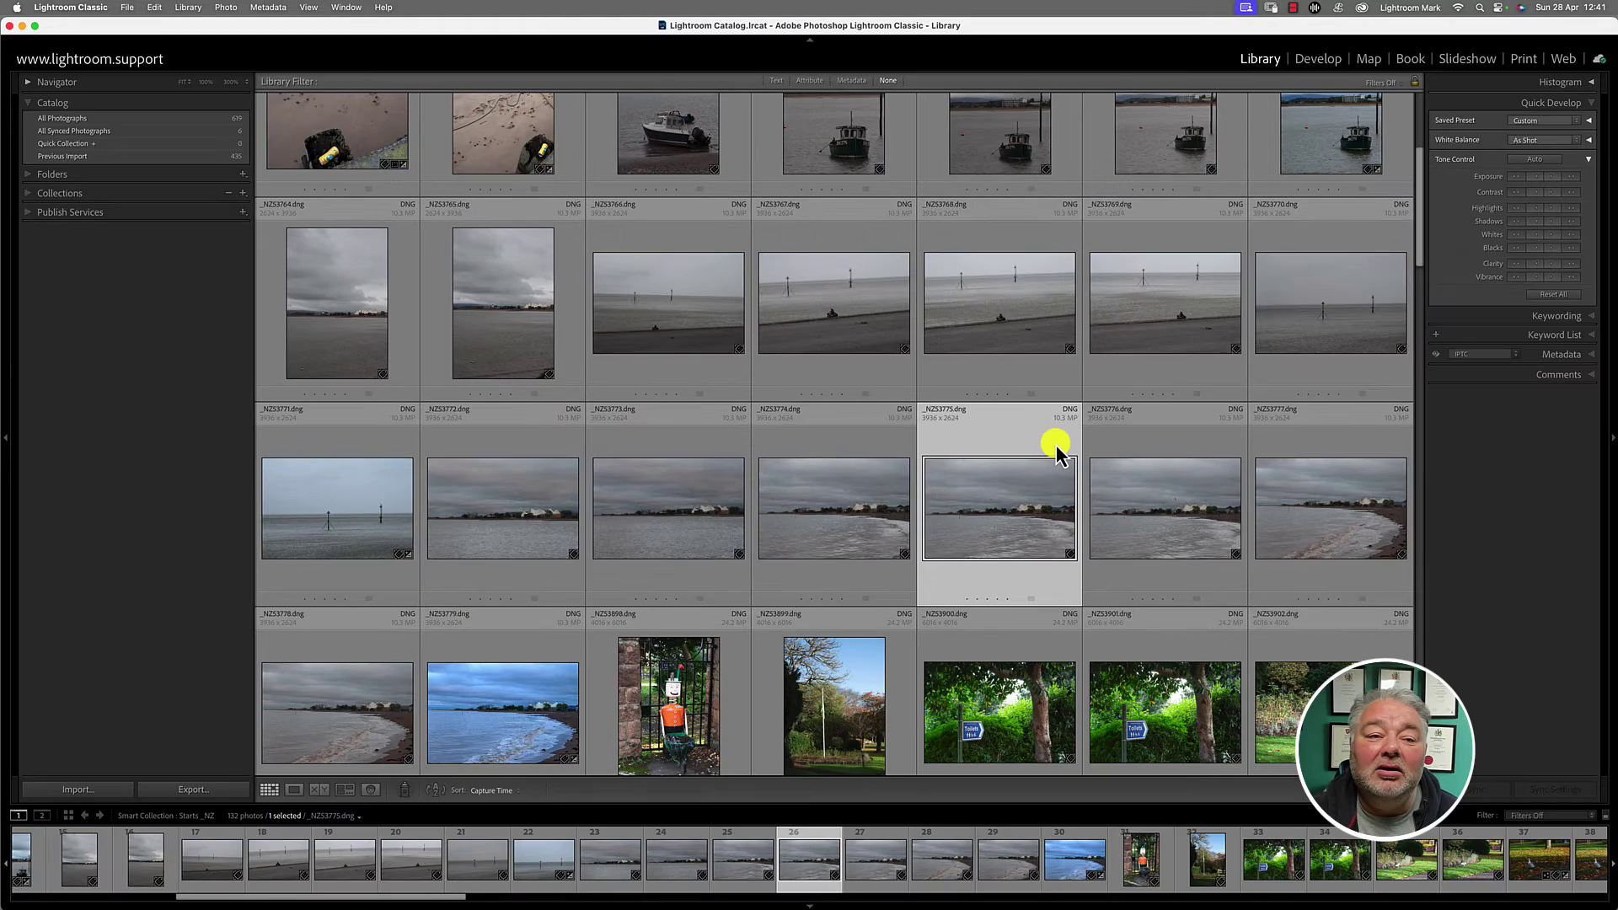
key(shift+Tab)
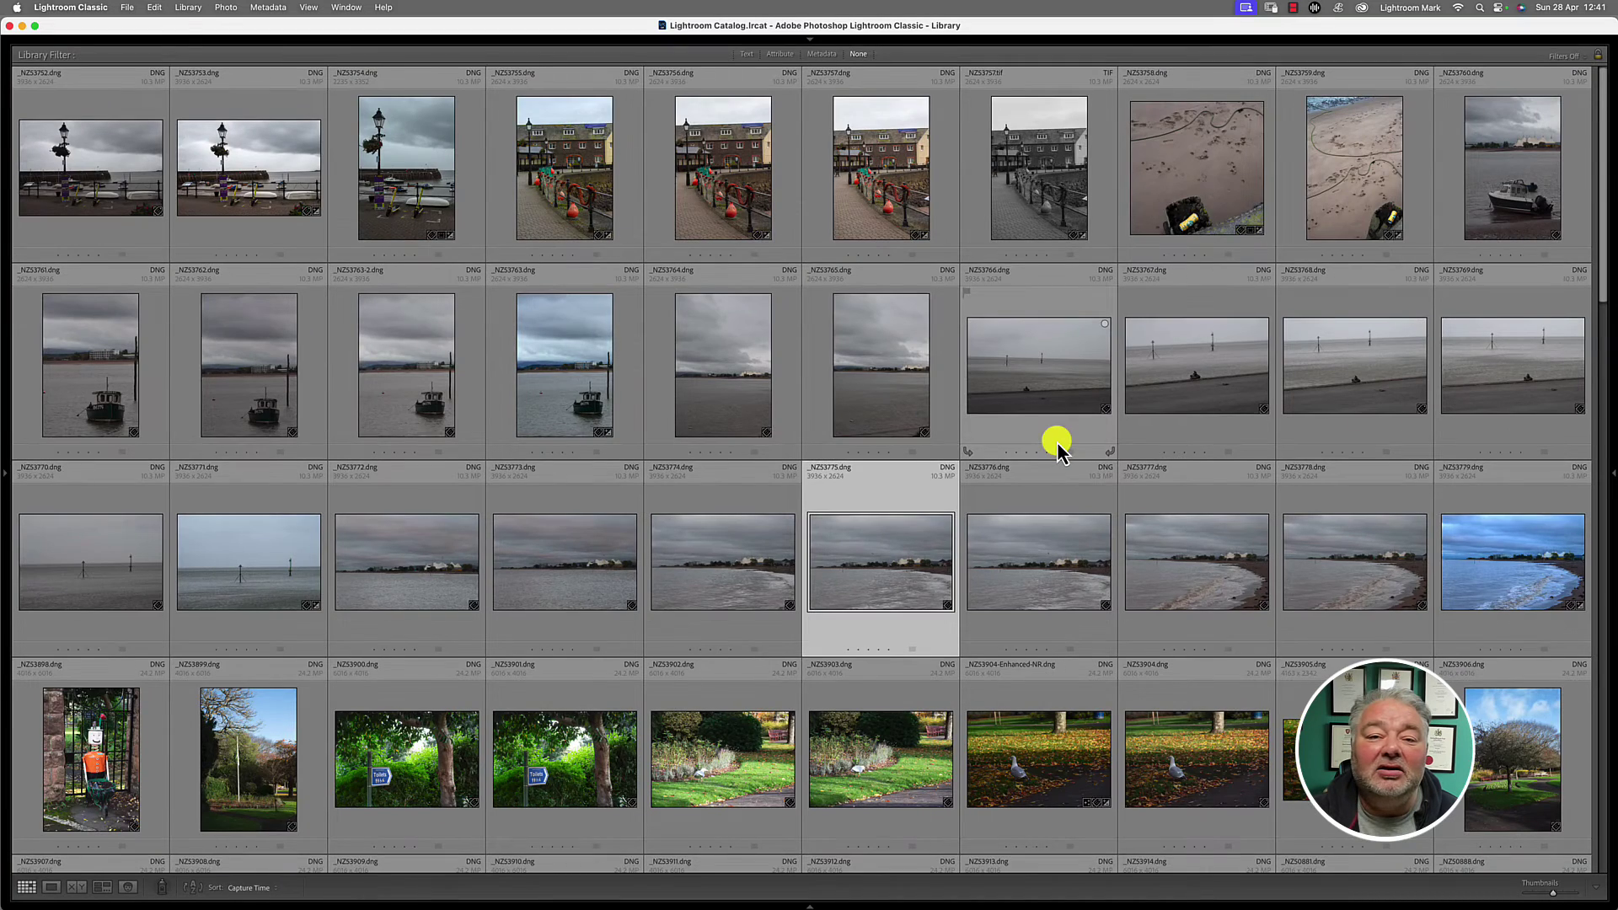
key(shift+Tab)
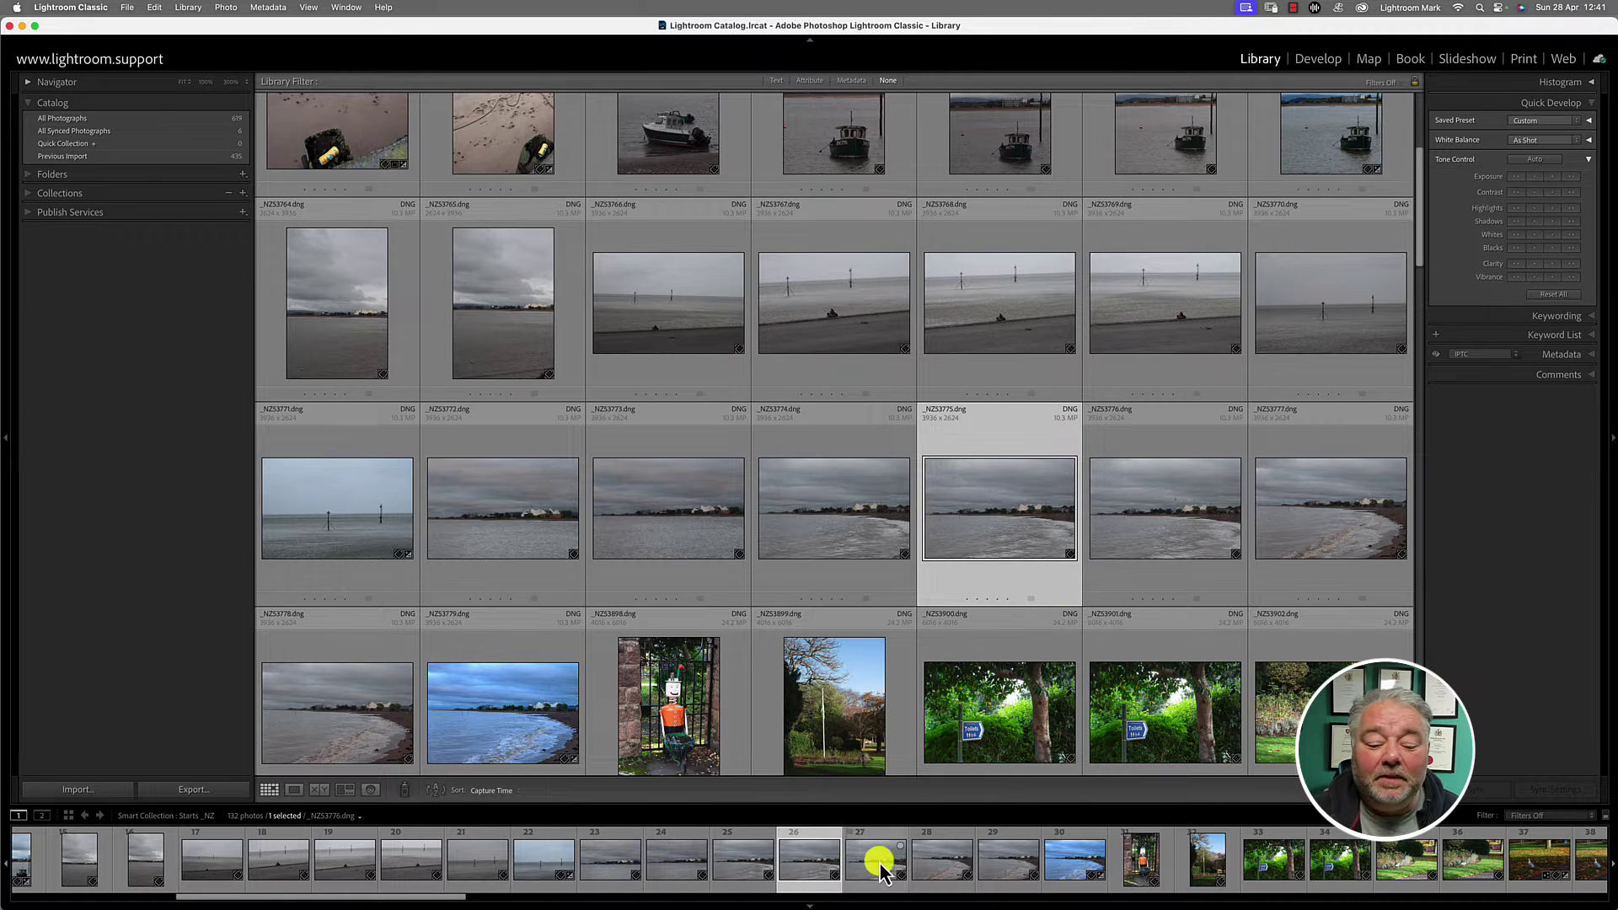
Close the filmstrip and expand Folders, Collections and Catalog in turn under solo mode
click(811, 903)
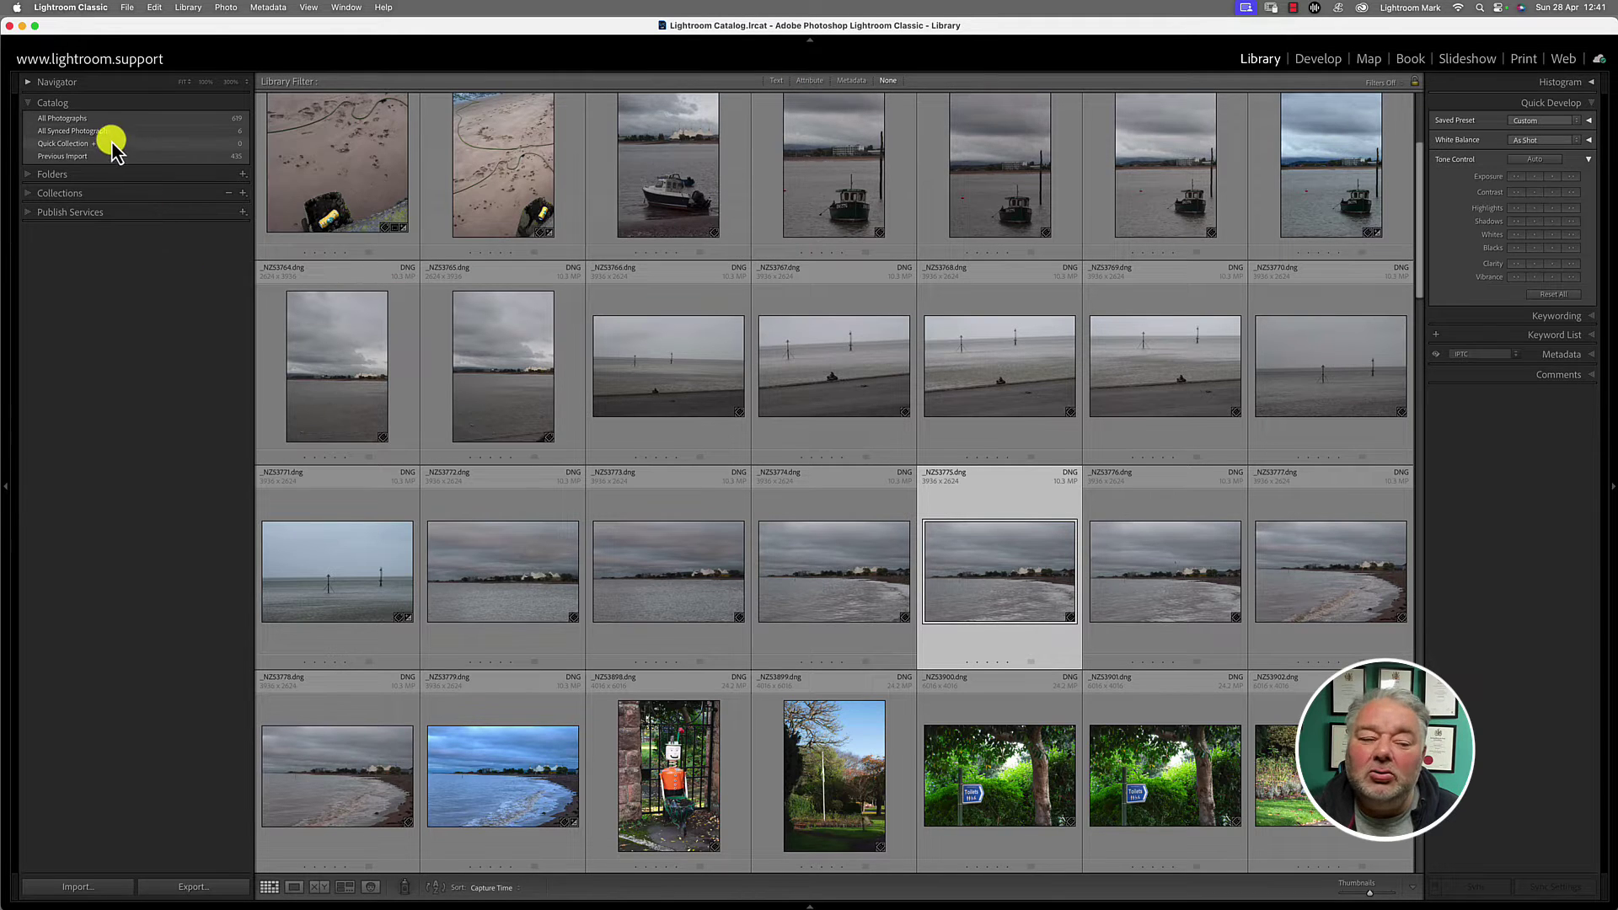
click(30, 174)
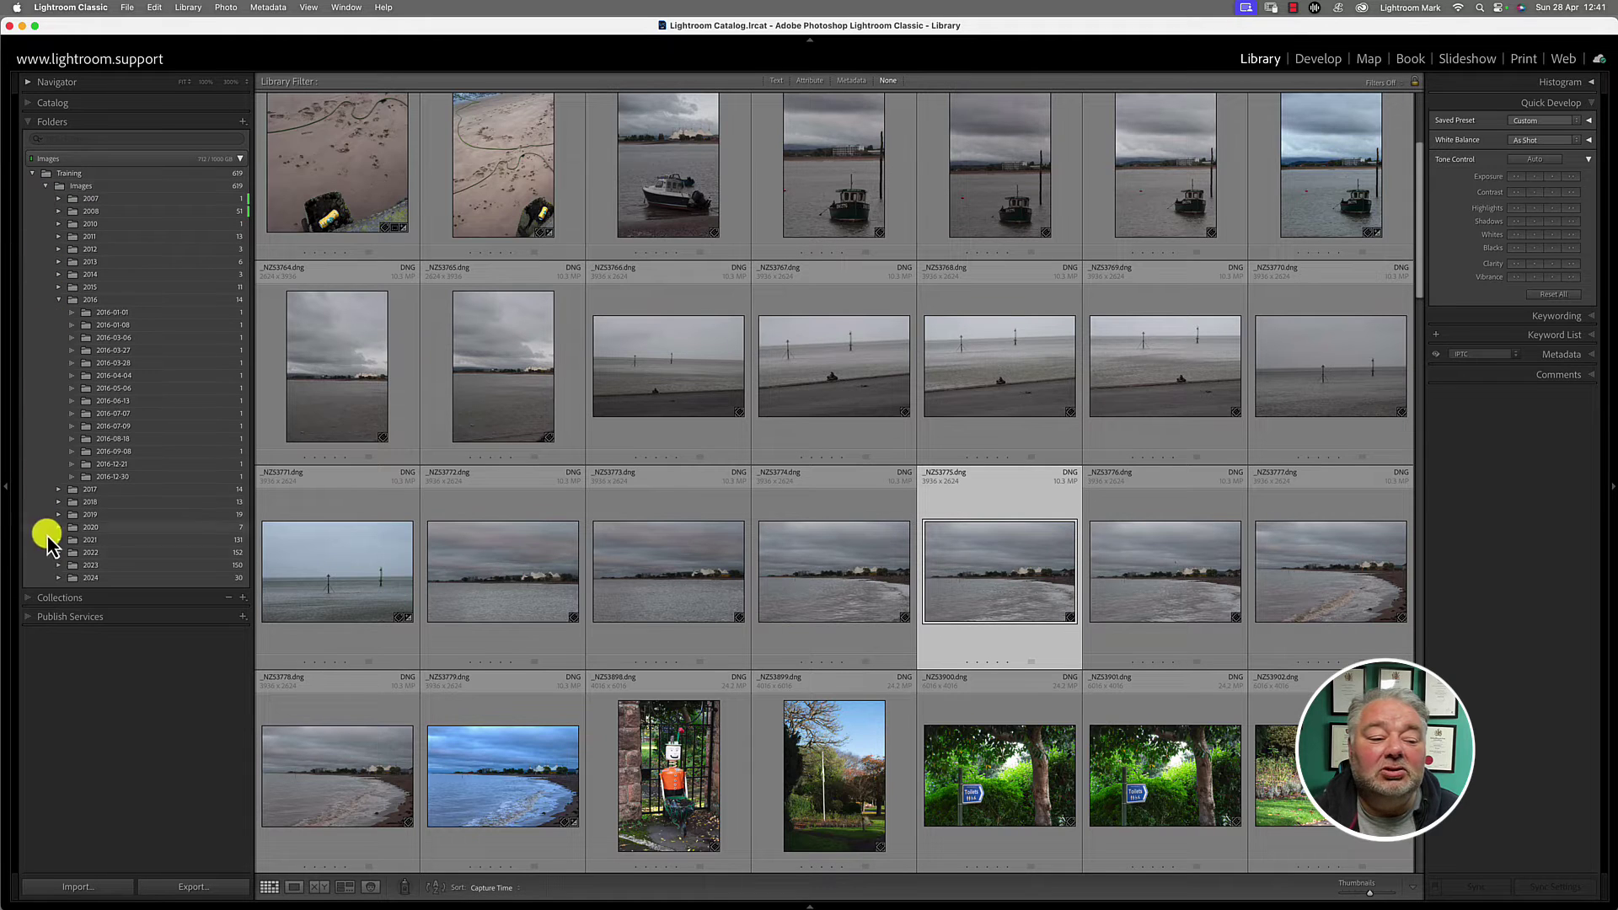
click(27, 597)
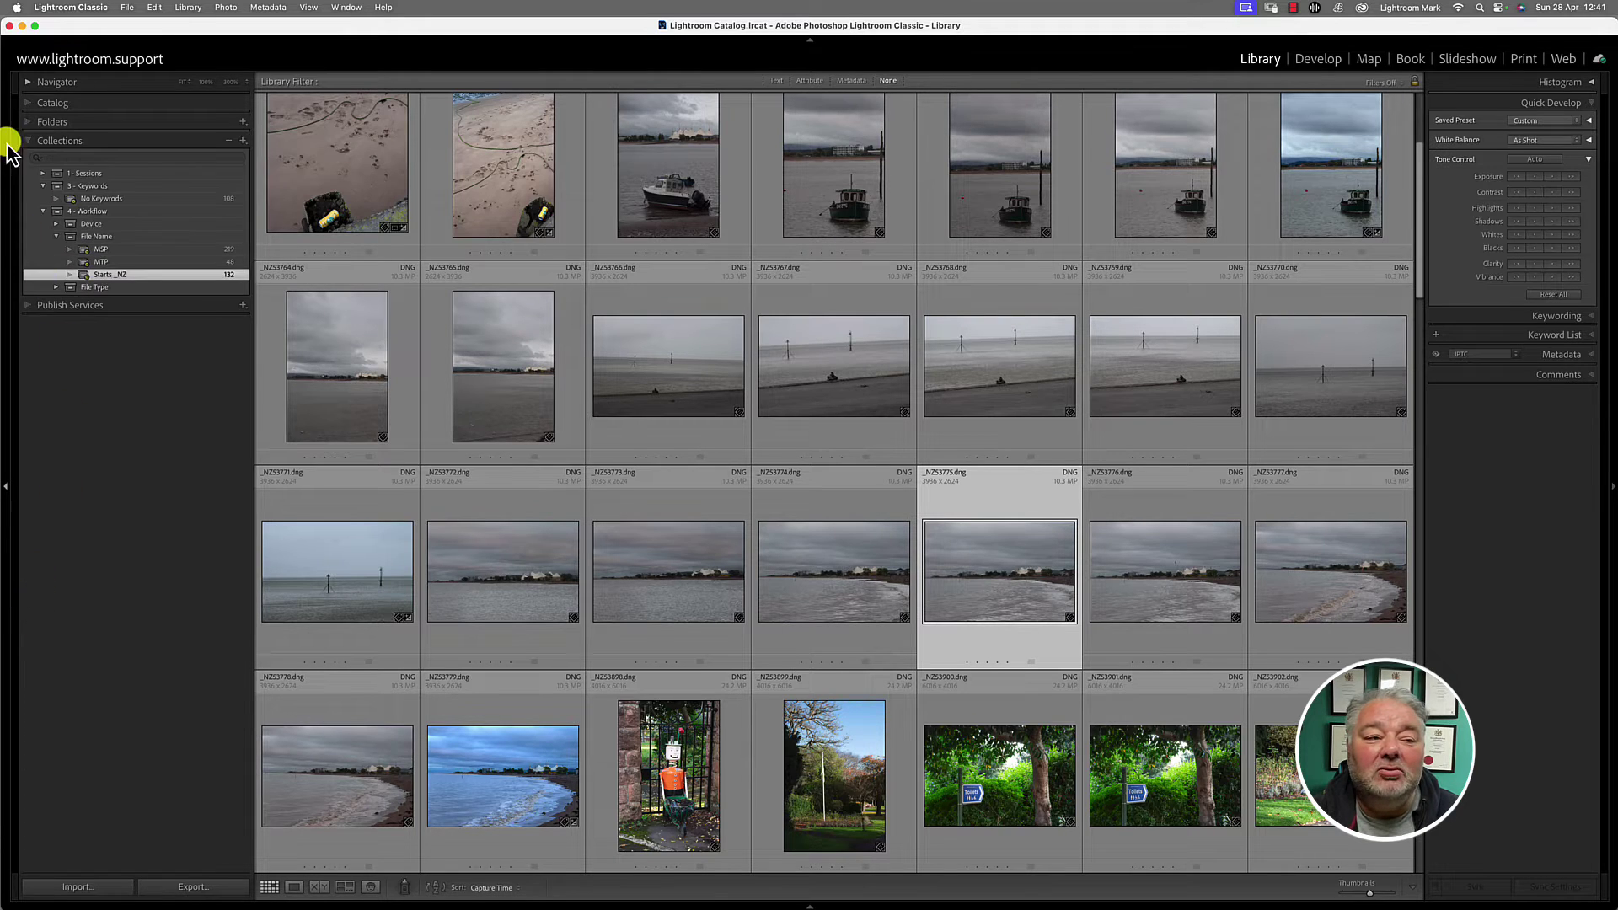
click(29, 102)
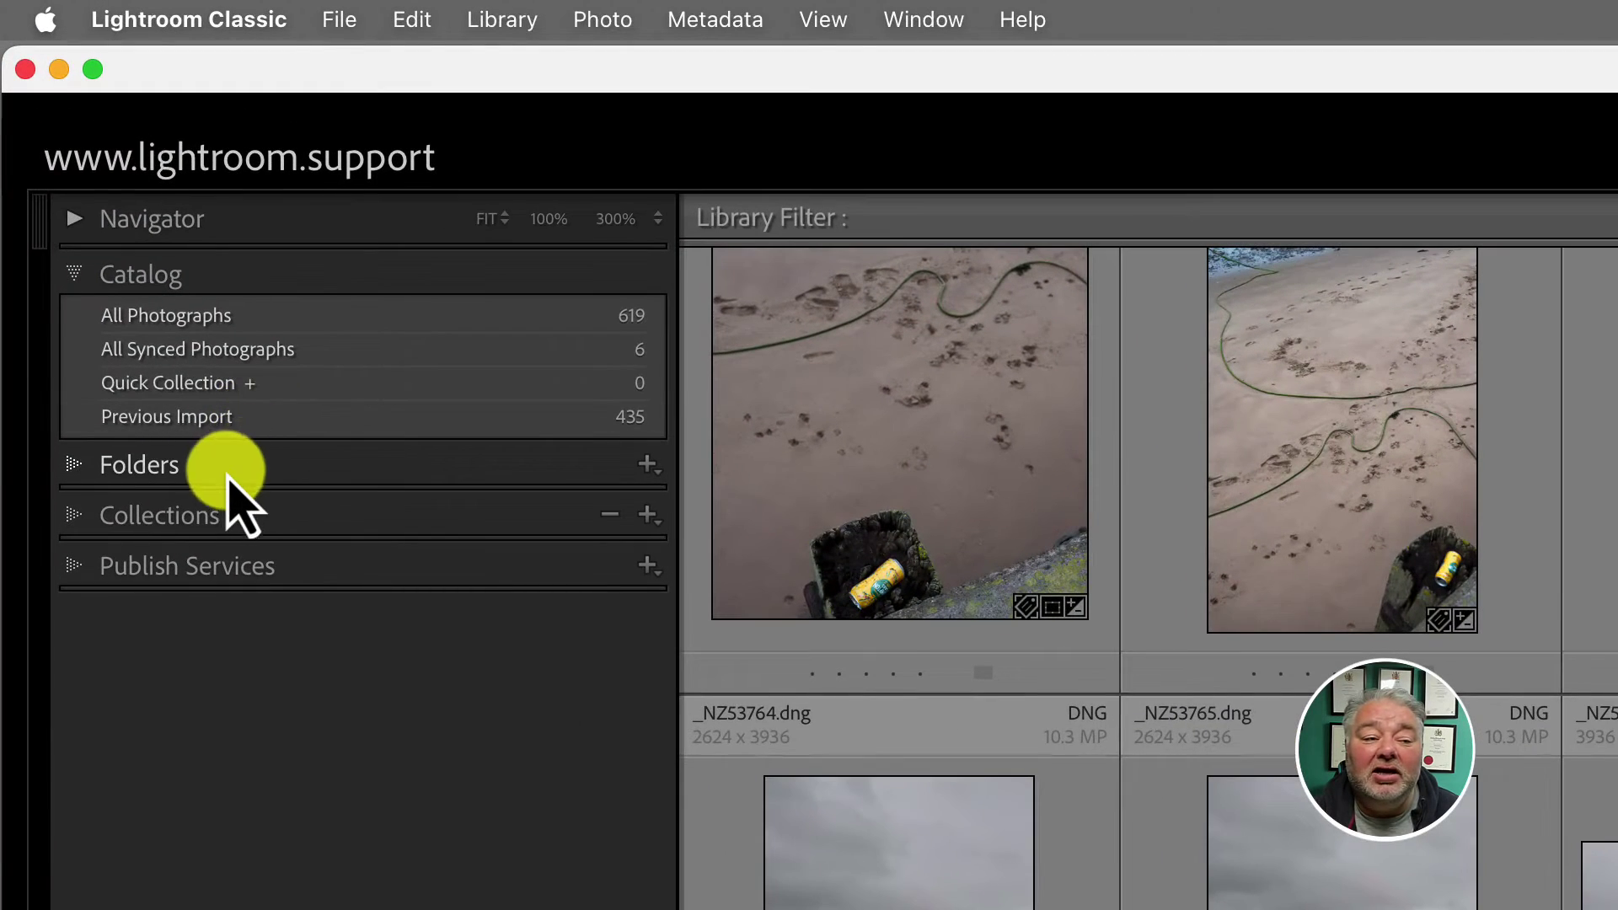
Turn off Solo Mode and expand both the Folders and Collections panels together
right_click(223, 462)
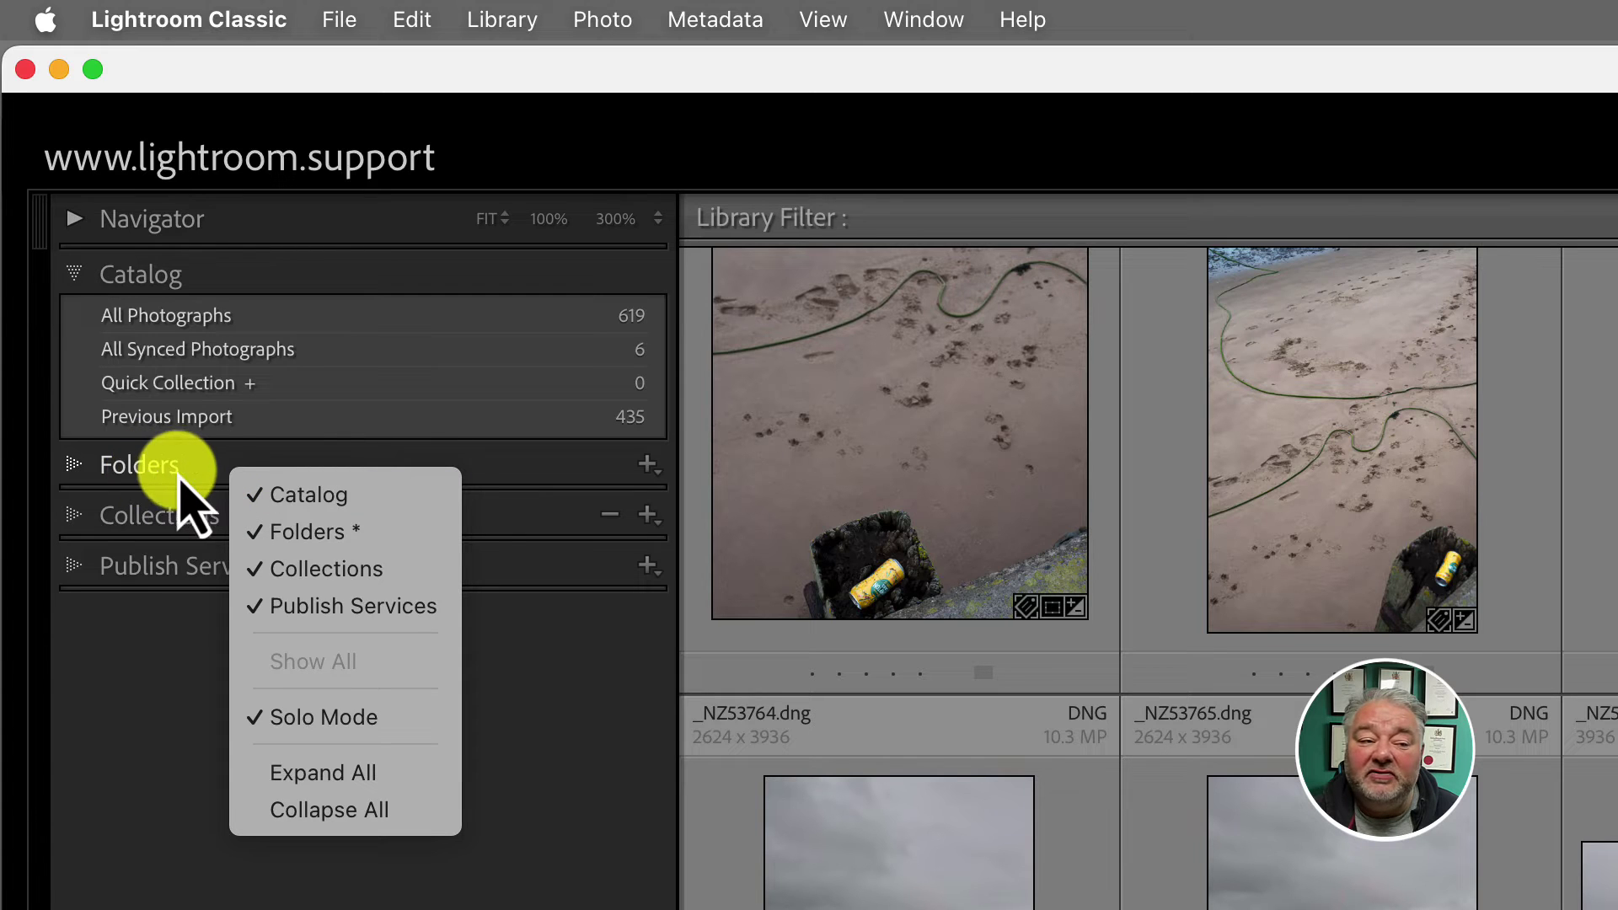
click(327, 730)
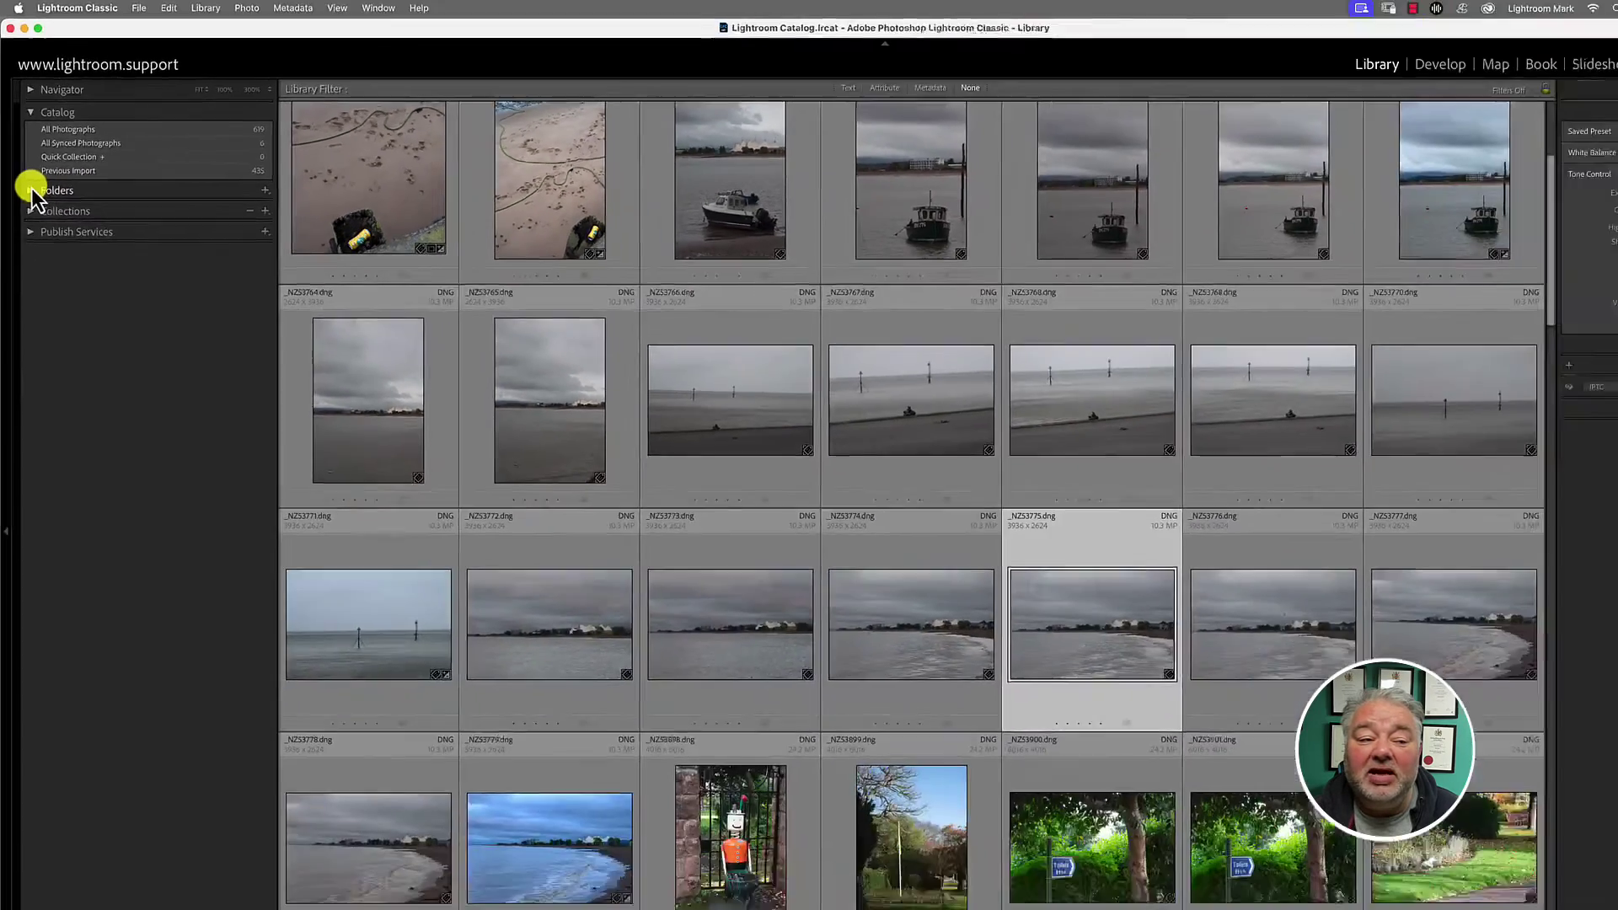
click(126, 468)
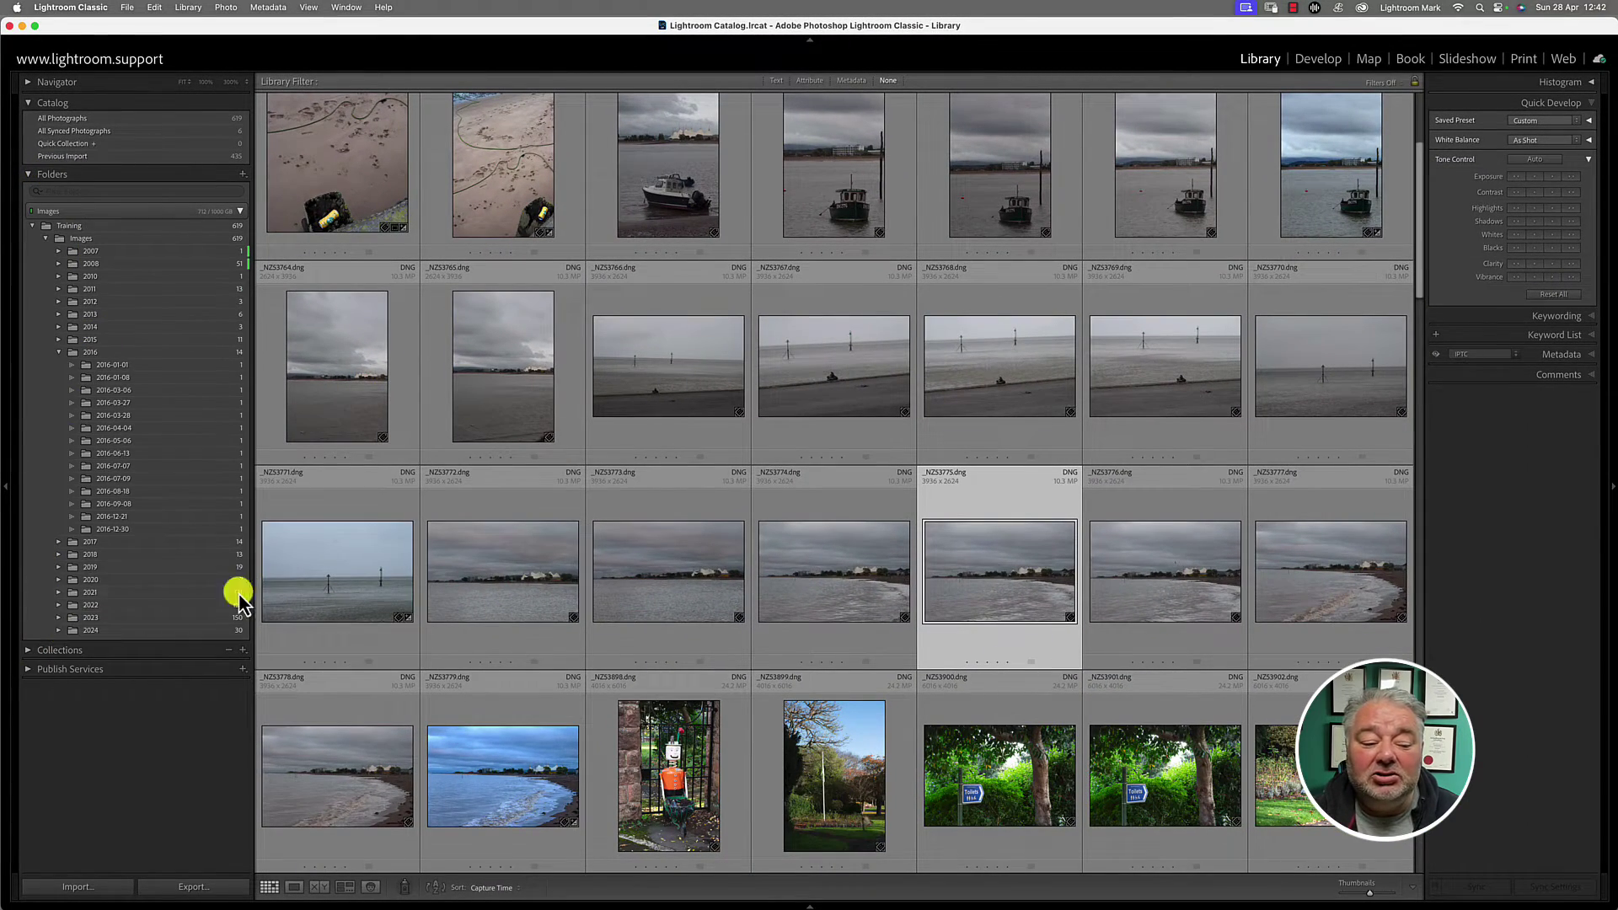
click(28, 650)
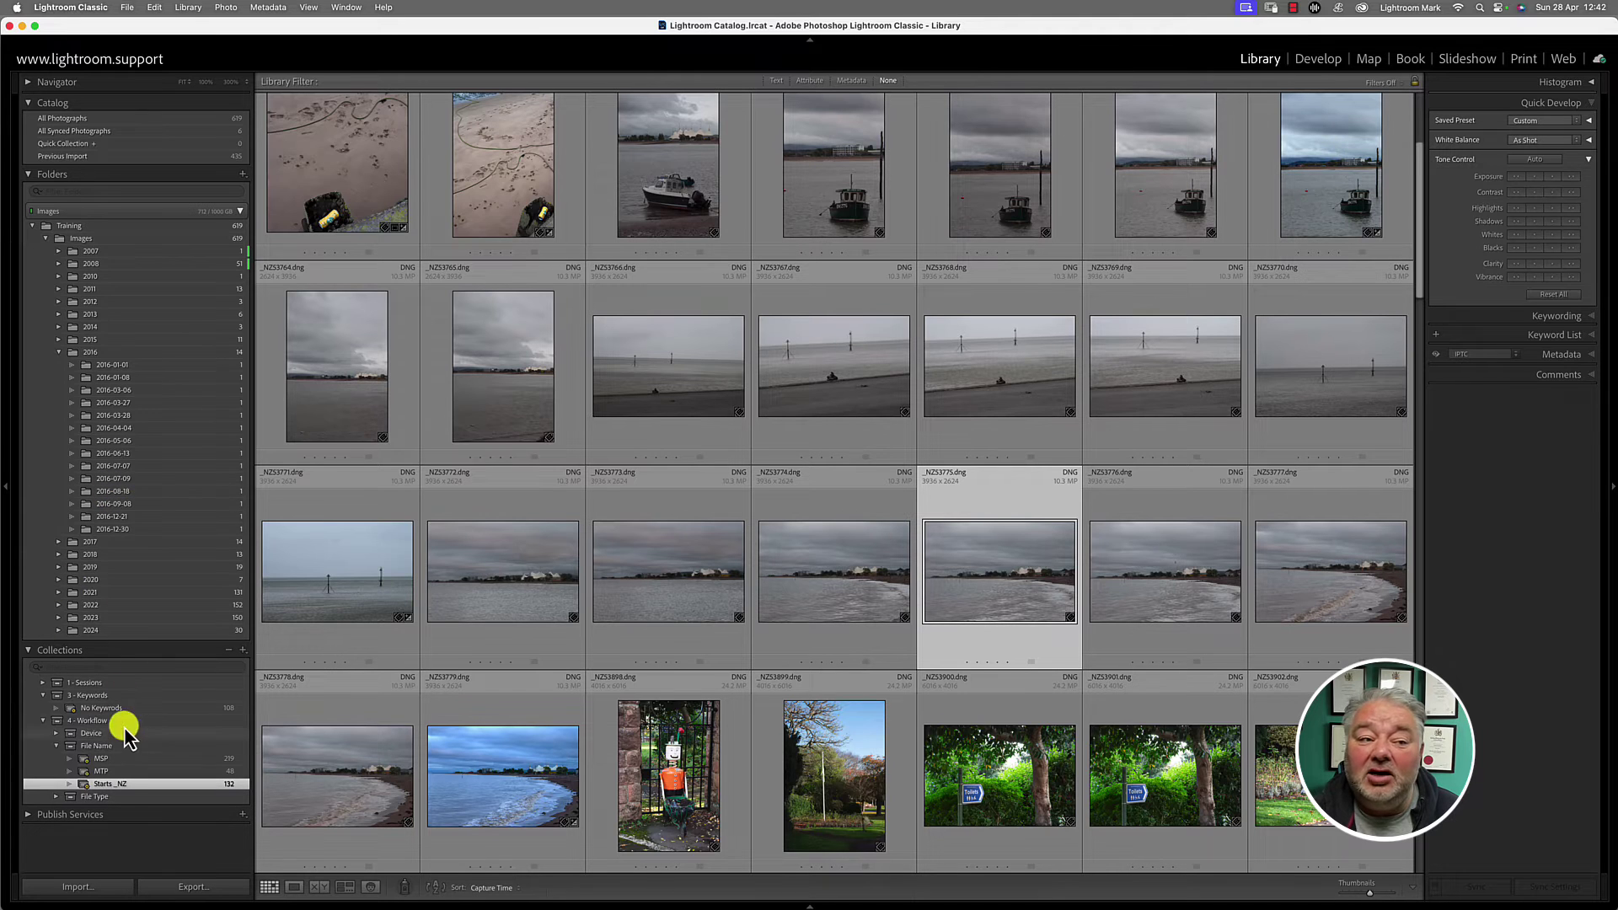
Turn Solo Mode back on from the left panel header's options menu
right_click(78, 175)
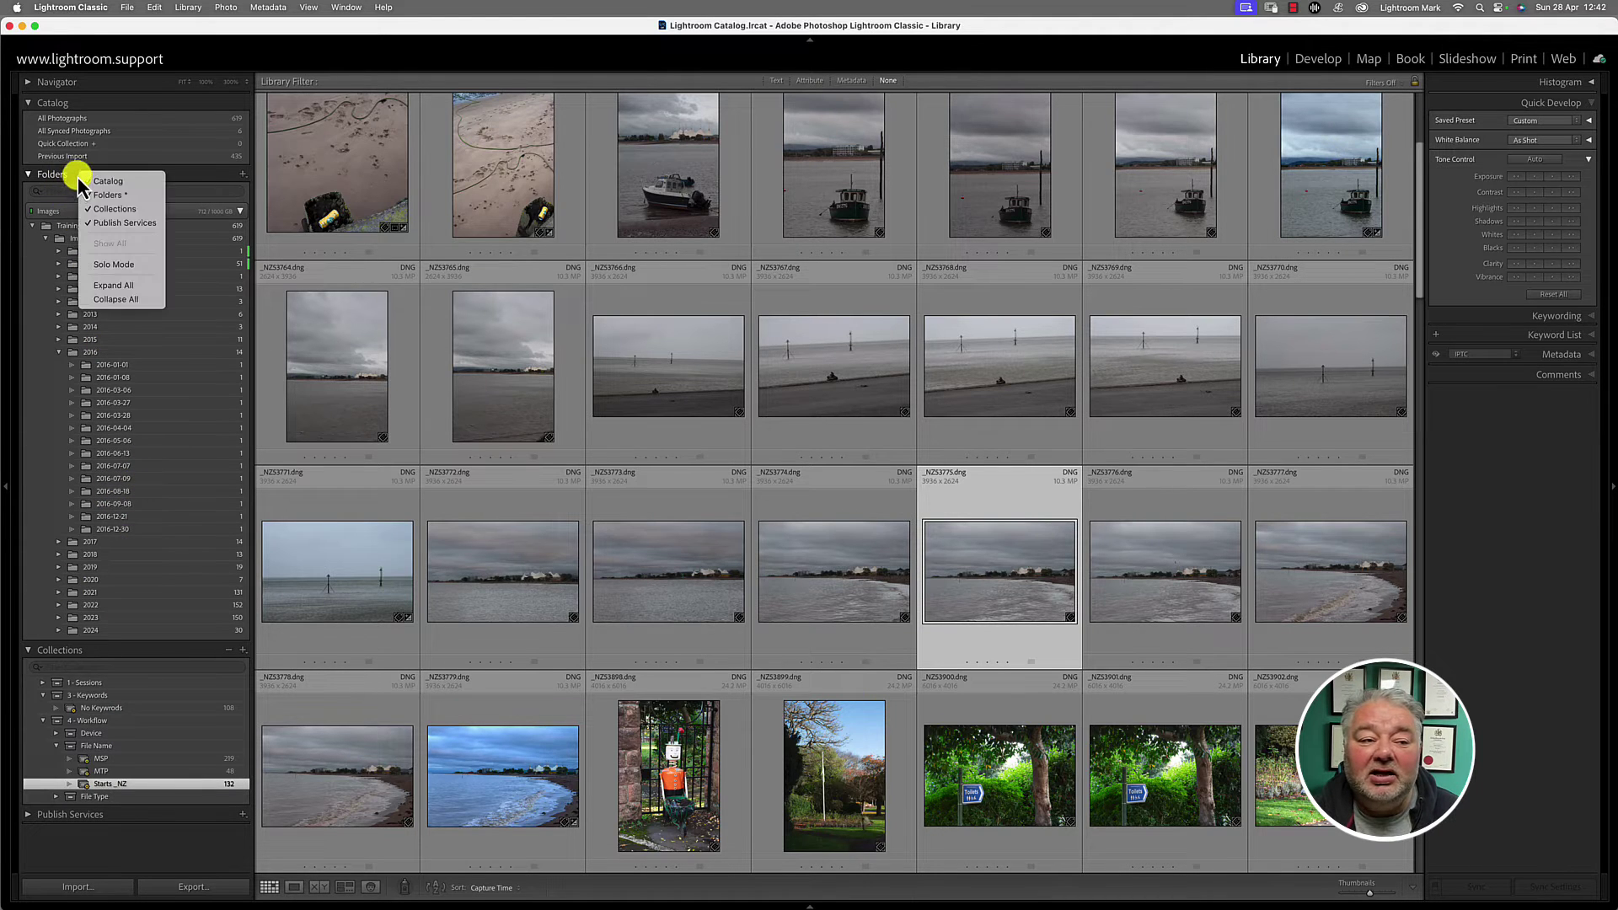
click(88, 105)
right_click(88, 103)
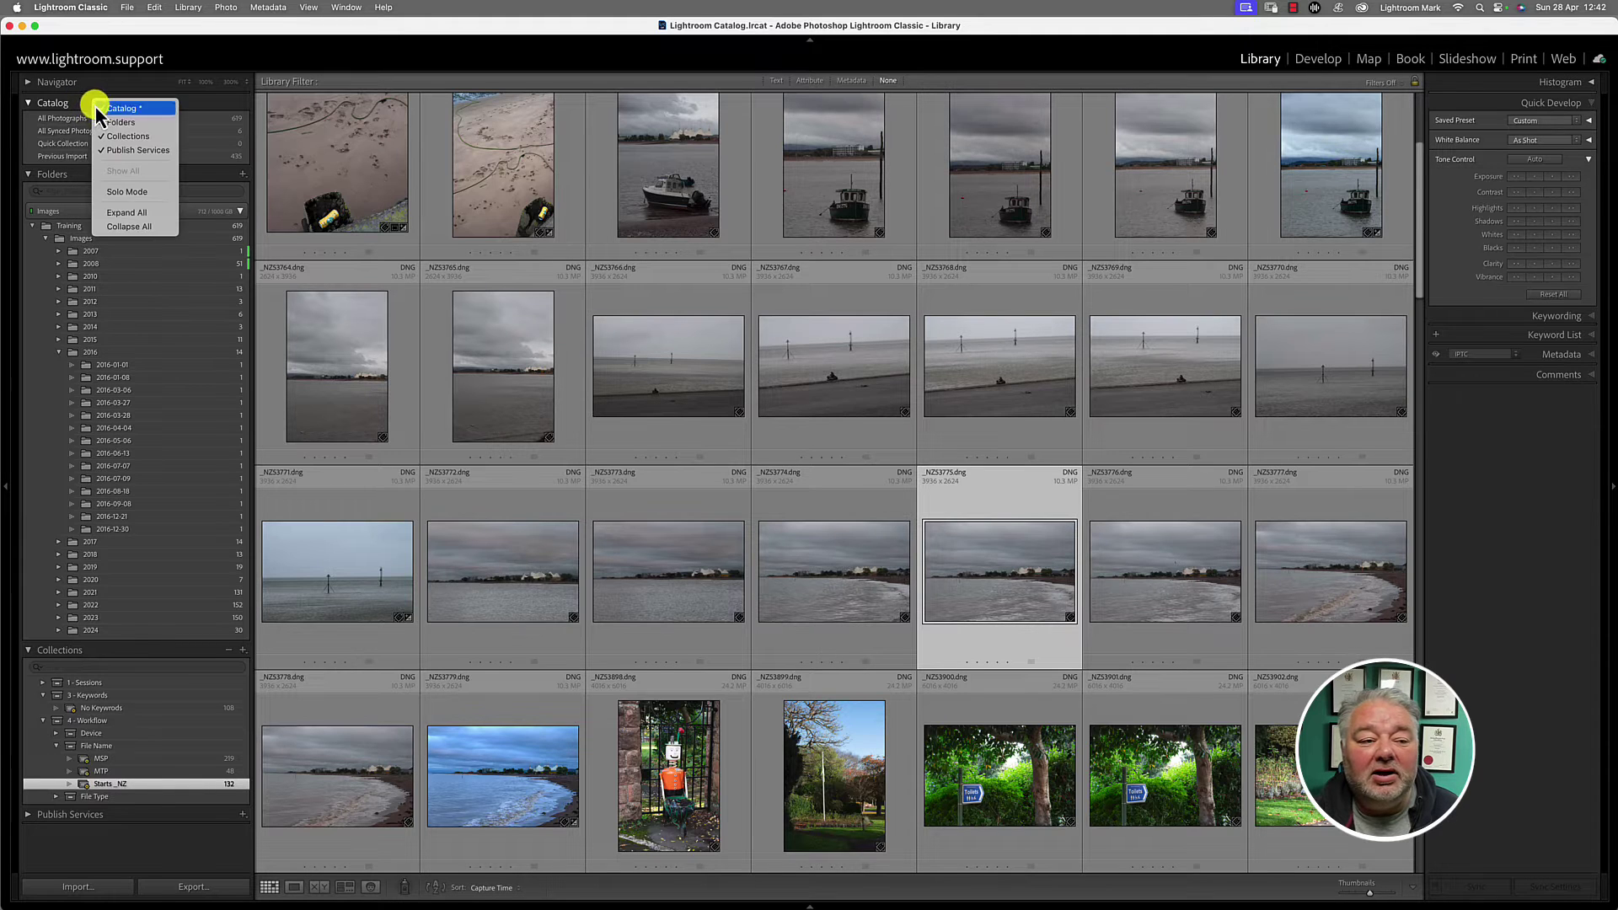
click(118, 194)
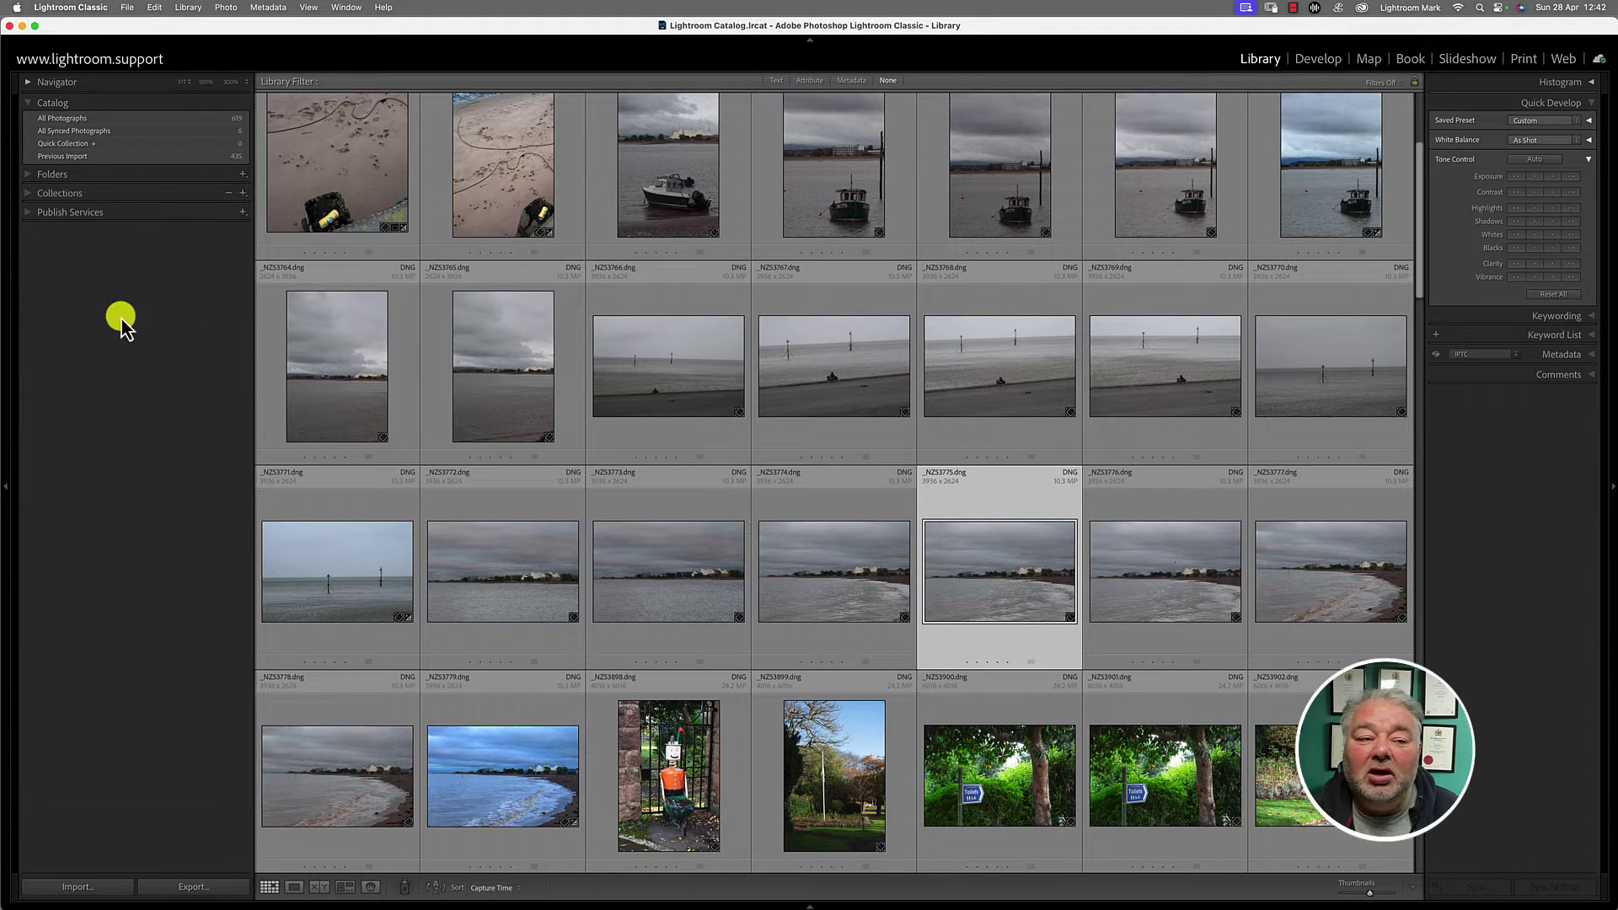
Expand Collections, Folders, Catalog and Publish Services in turn, ending with only Folders open
click(46, 194)
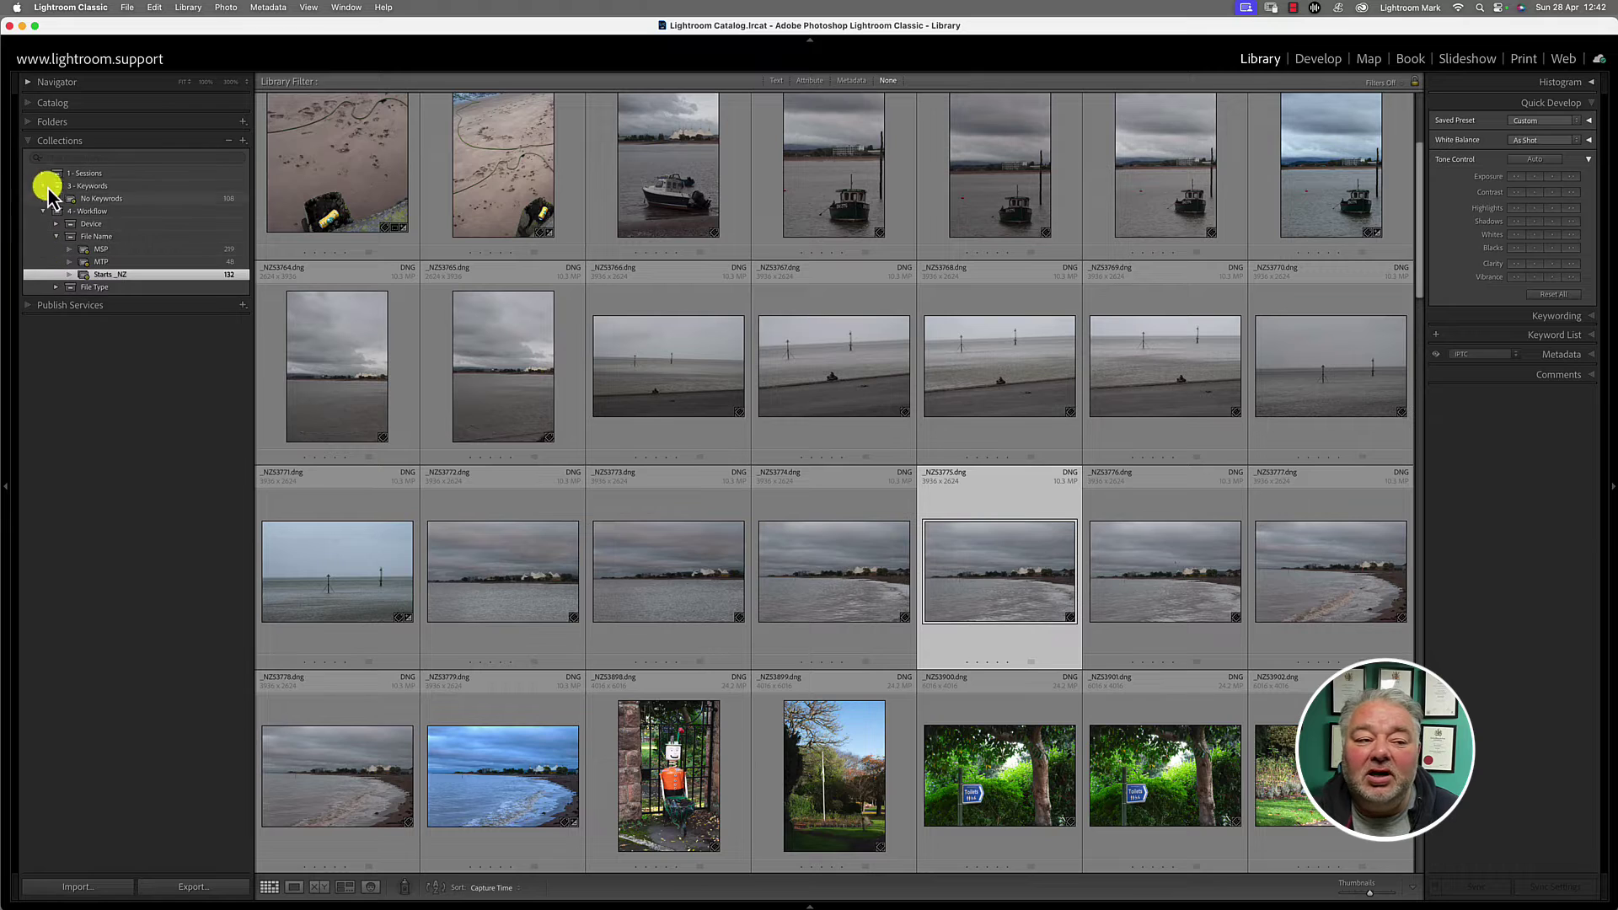
click(30, 123)
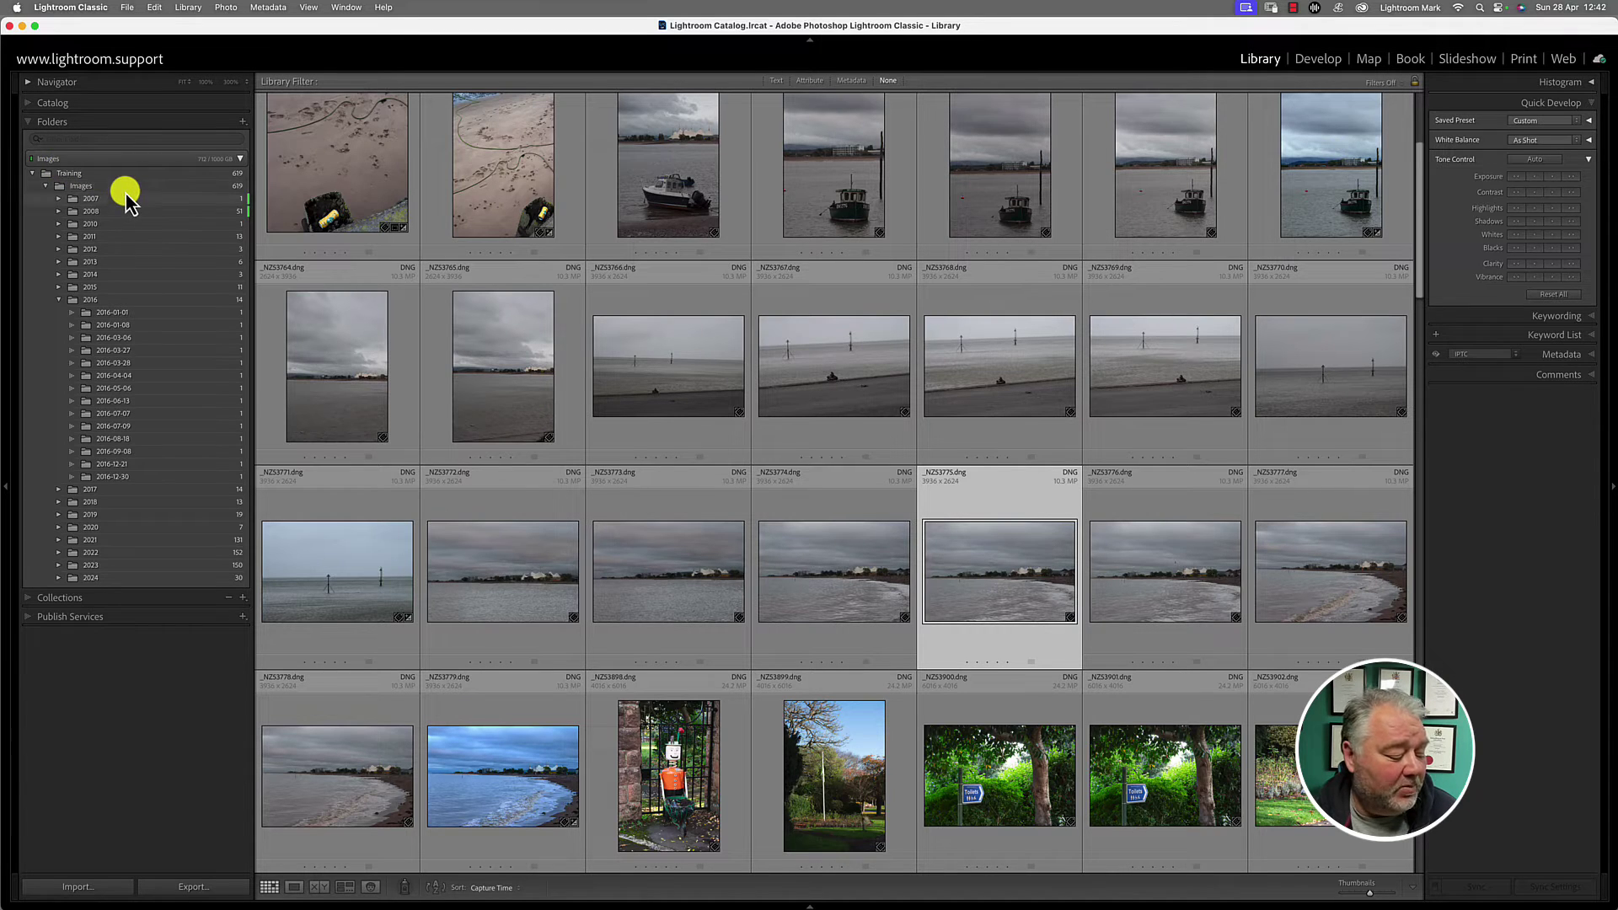
click(32, 606)
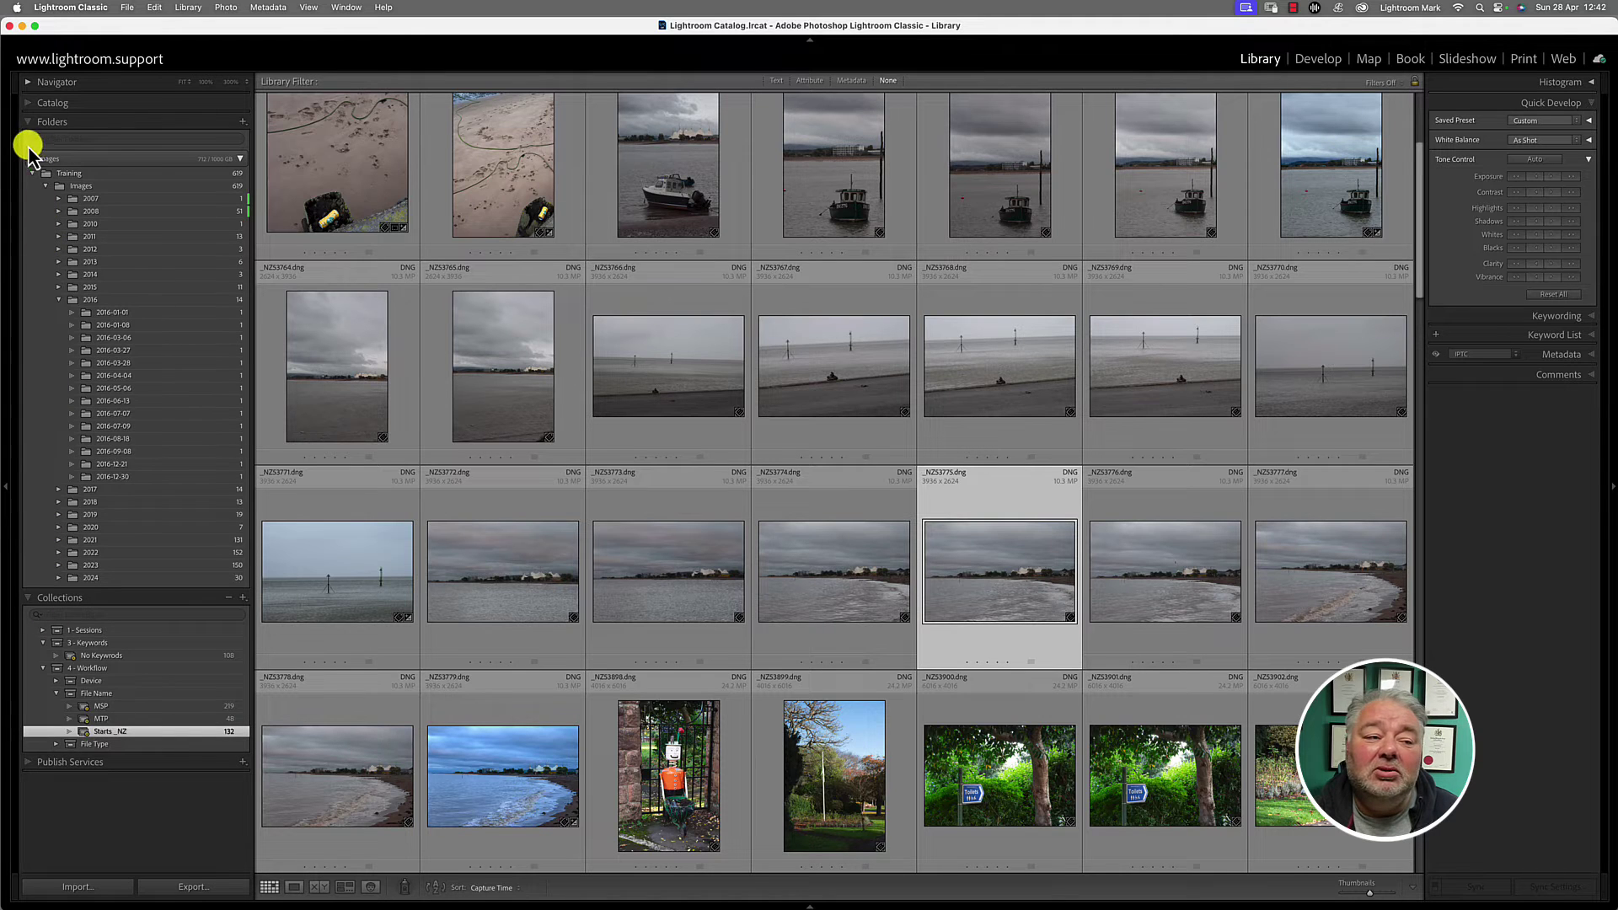
click(22, 105)
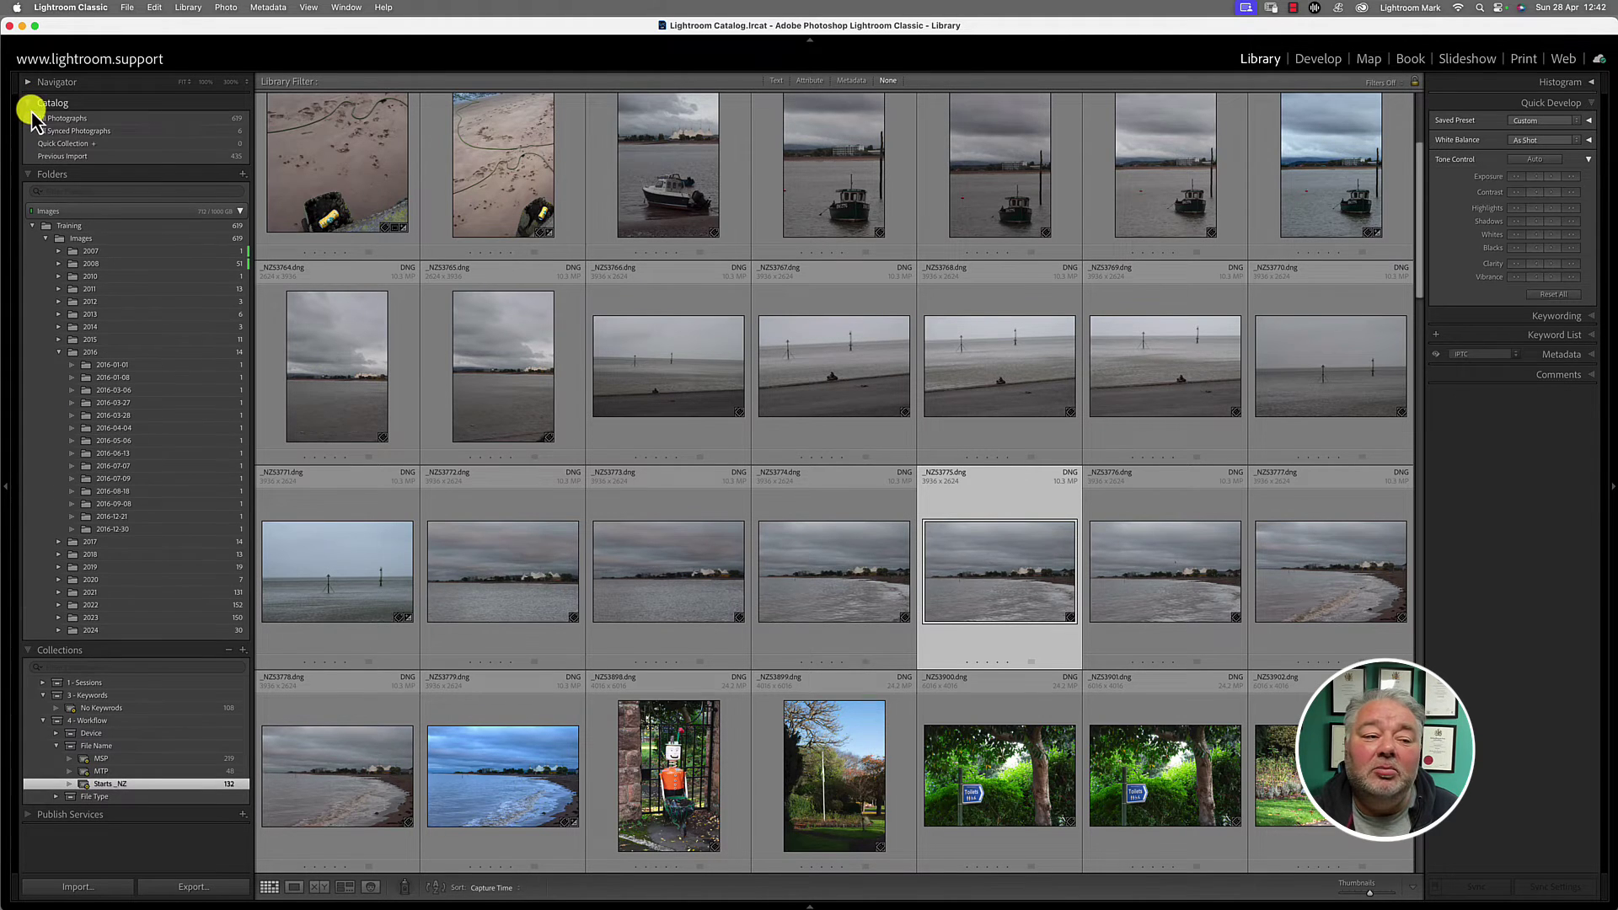
click(32, 177)
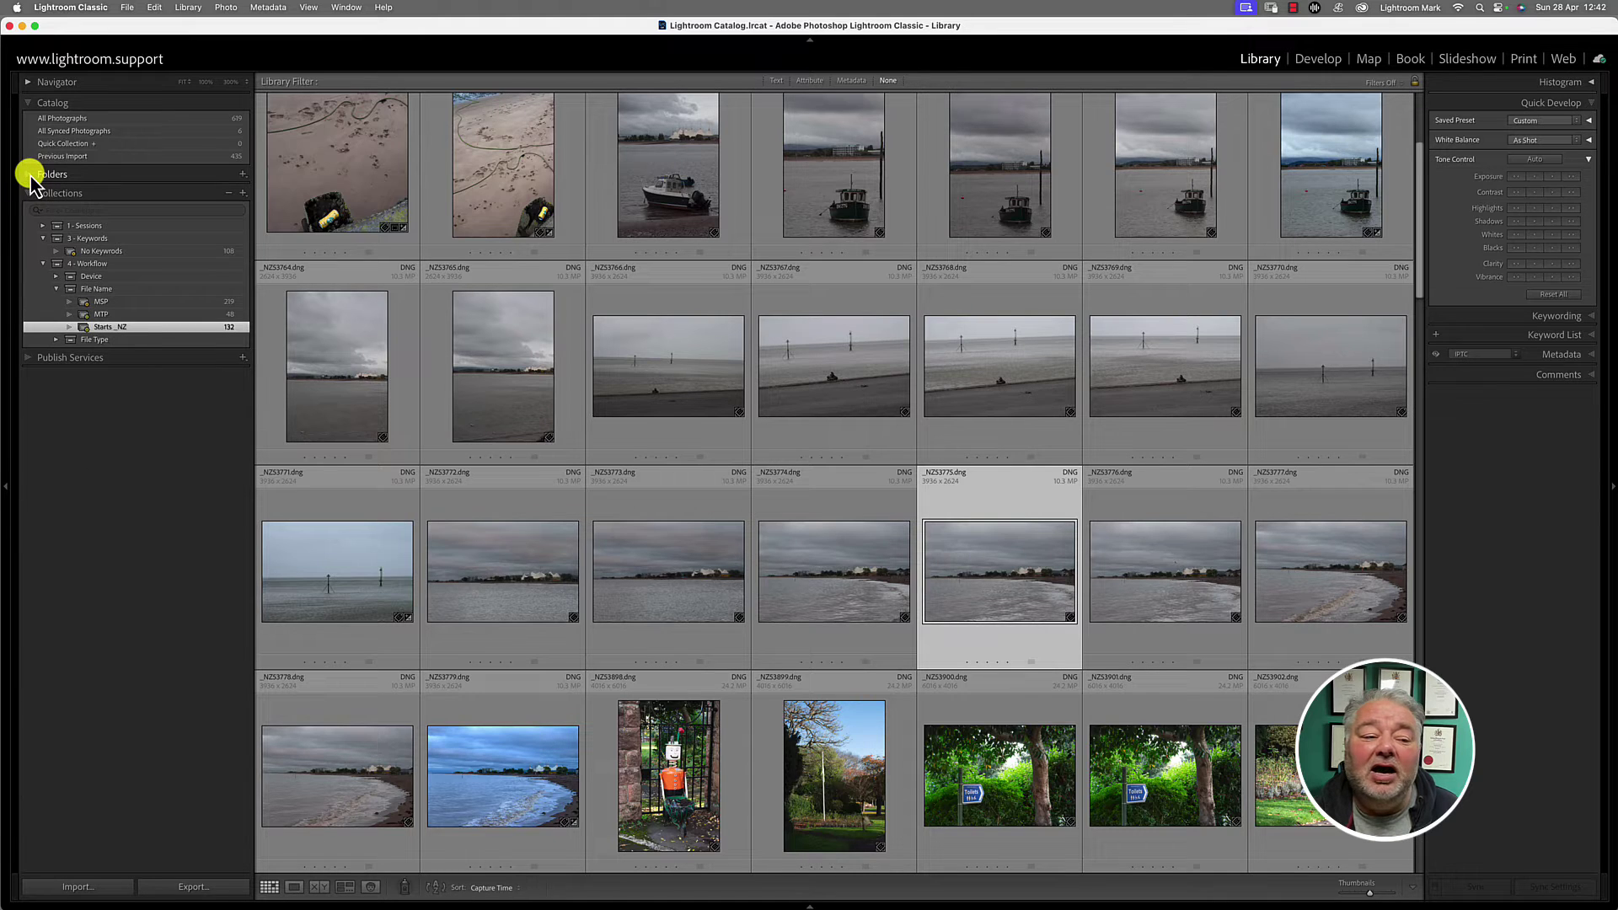
alt+click(30, 358)
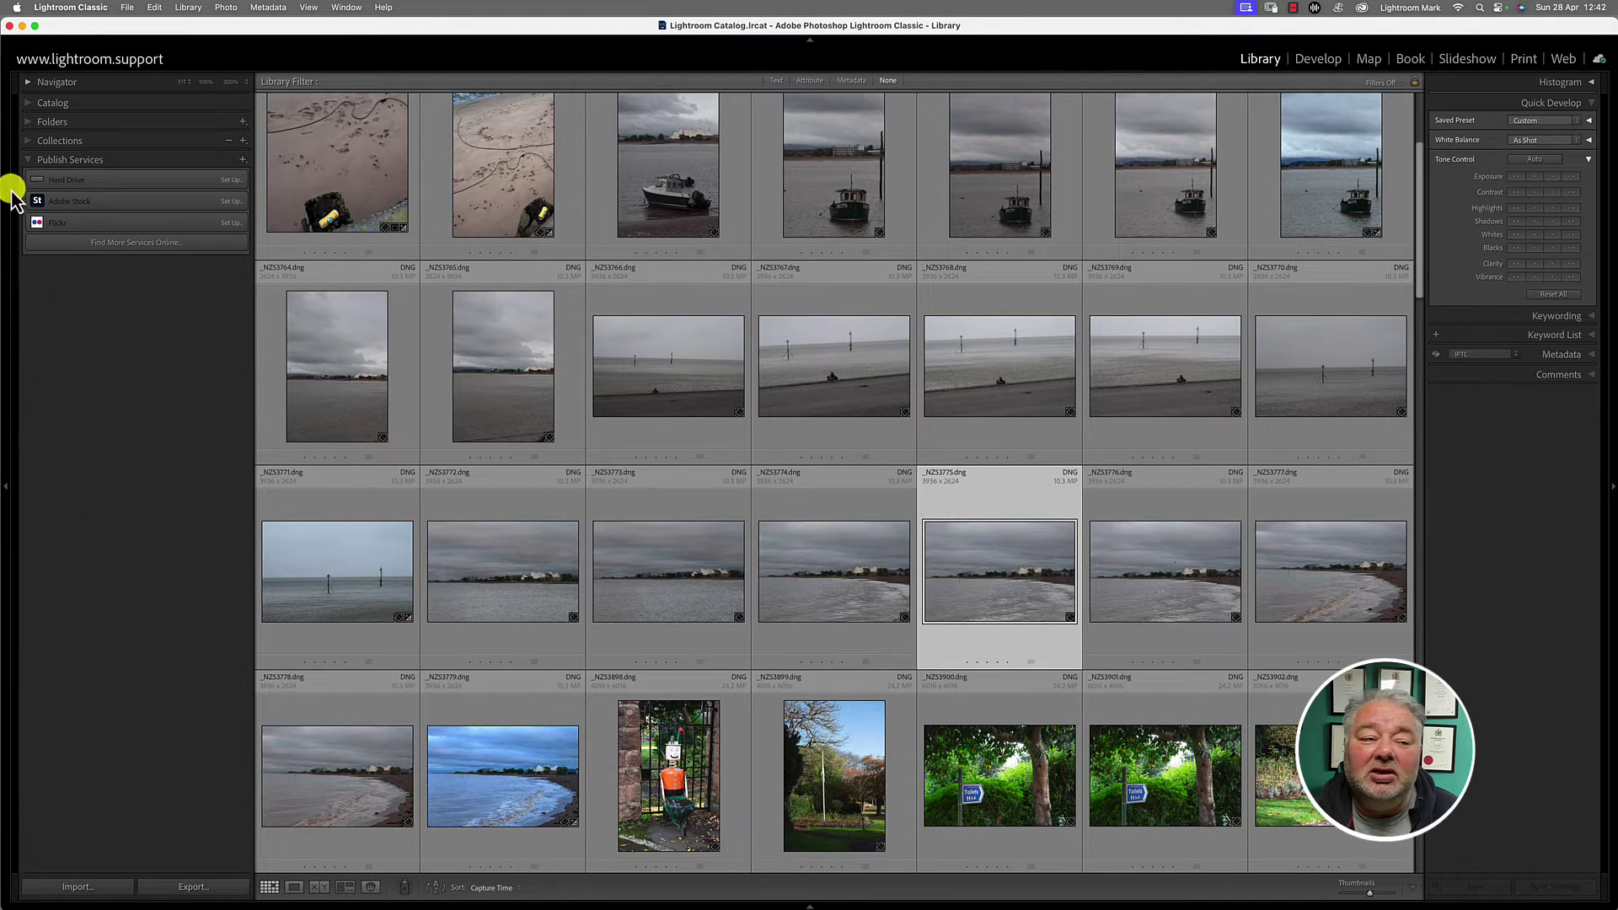
click(29, 123)
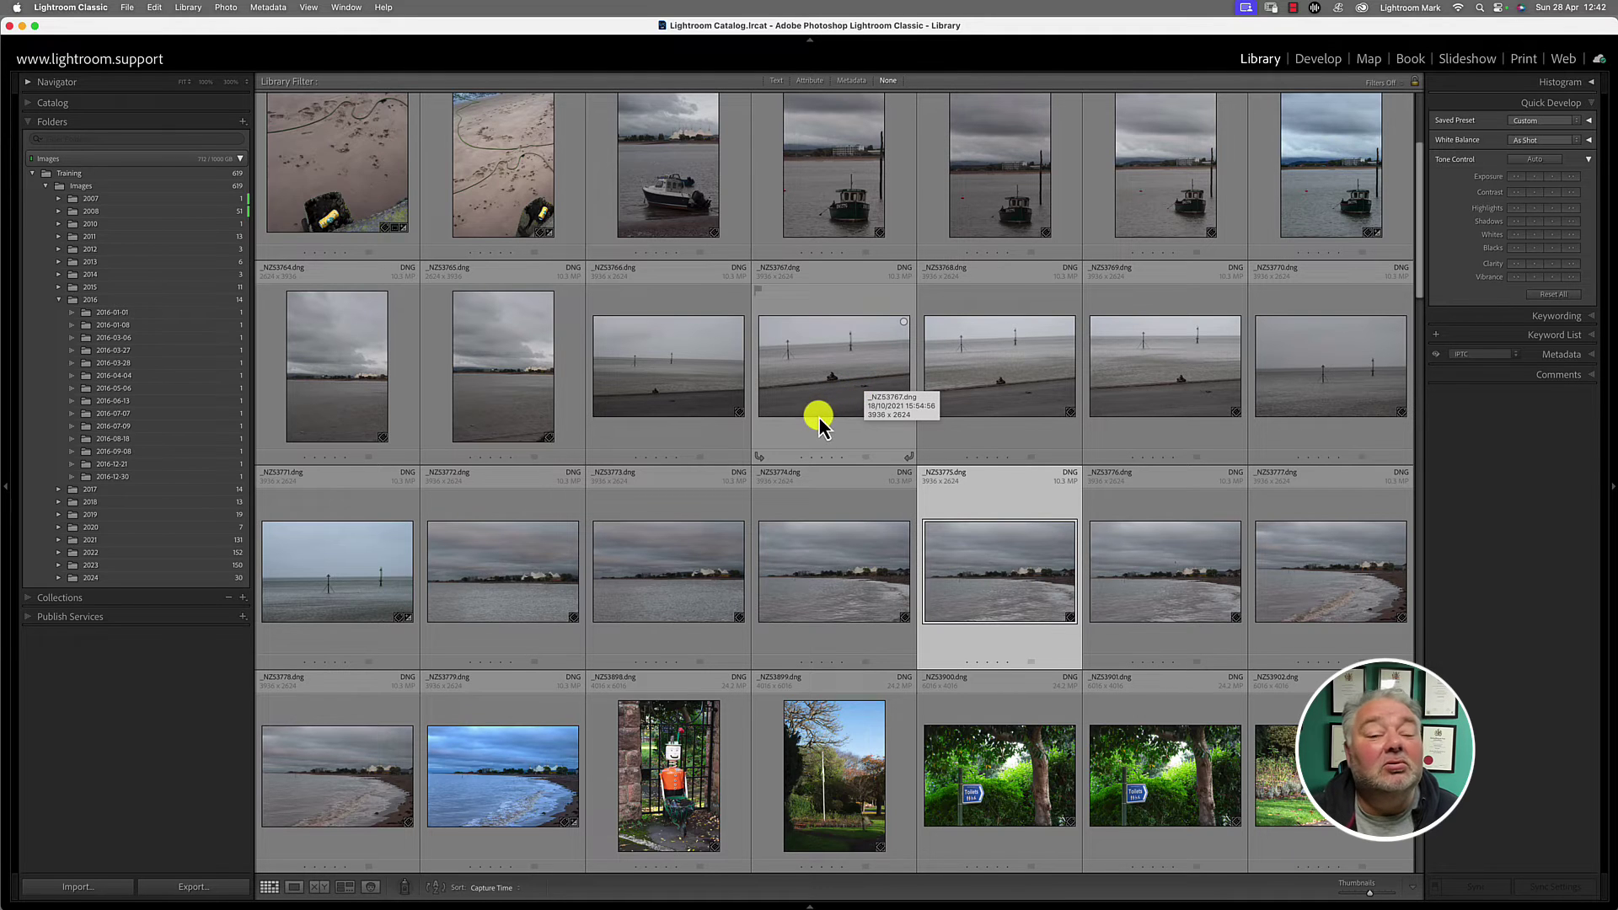
In Develop, collapse the Basic and Color Mixer panels and bring up the panel options menu
click(1328, 67)
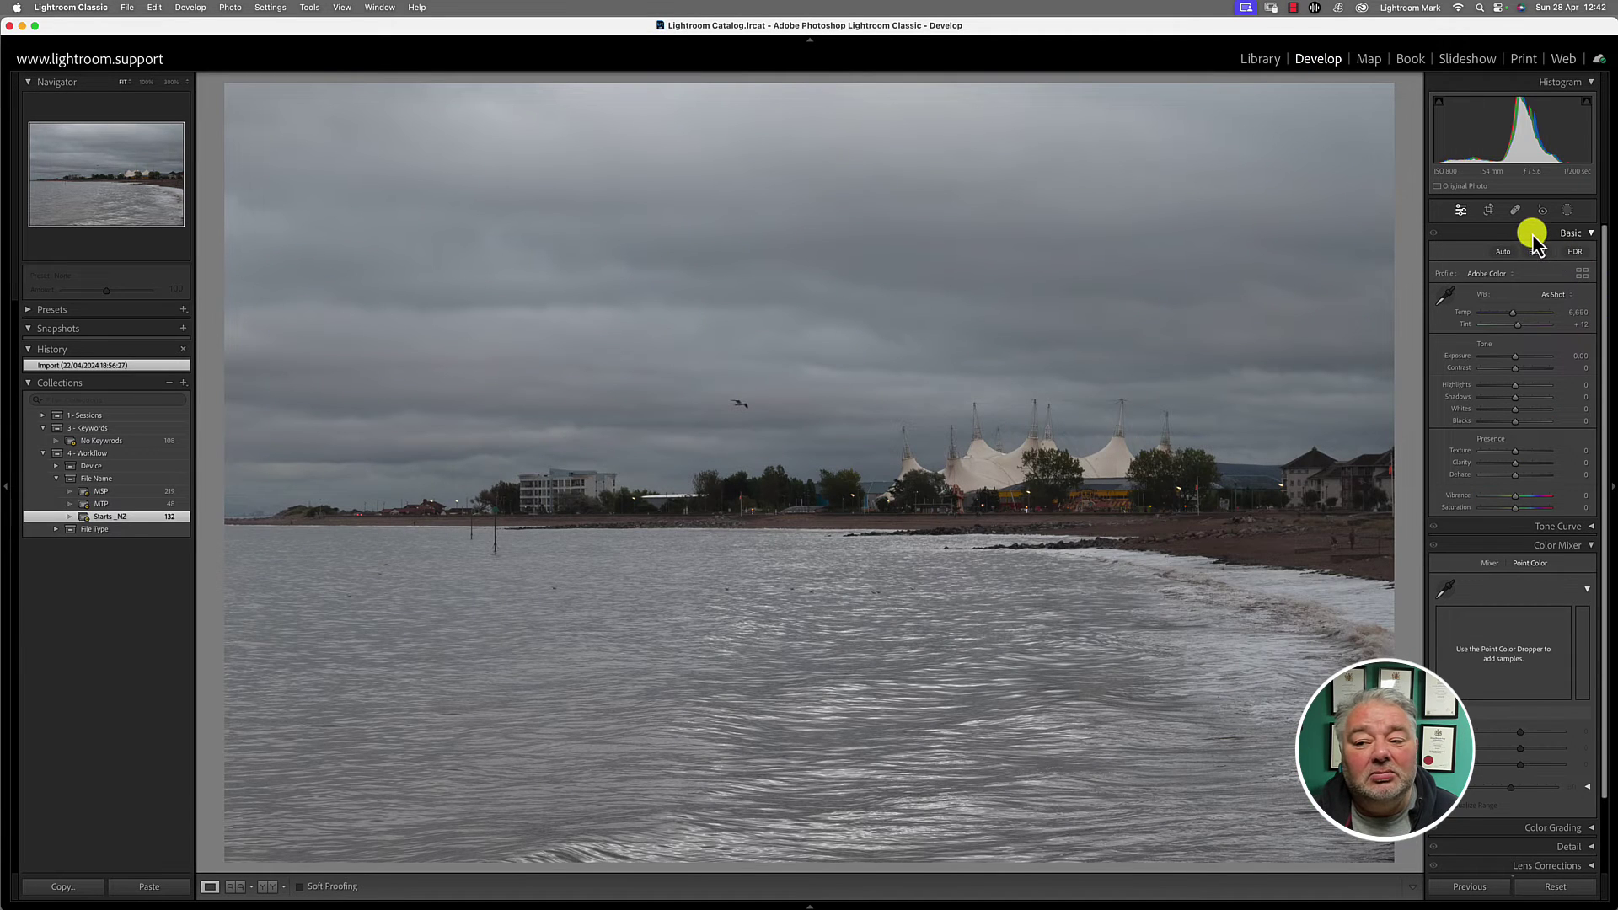
click(1589, 234)
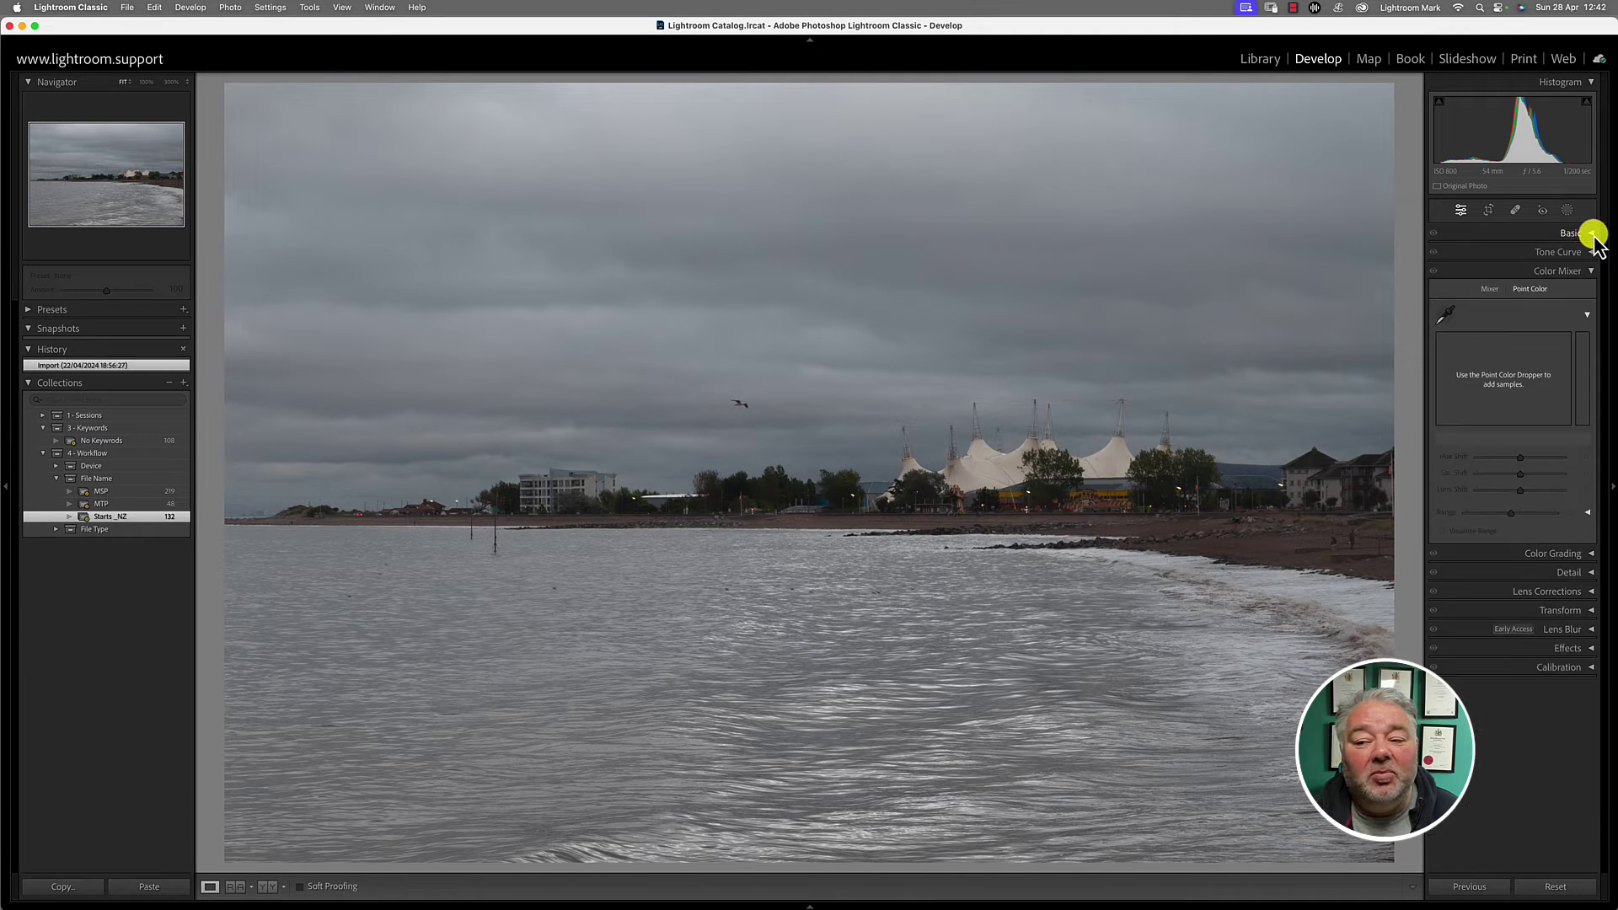
click(1588, 272)
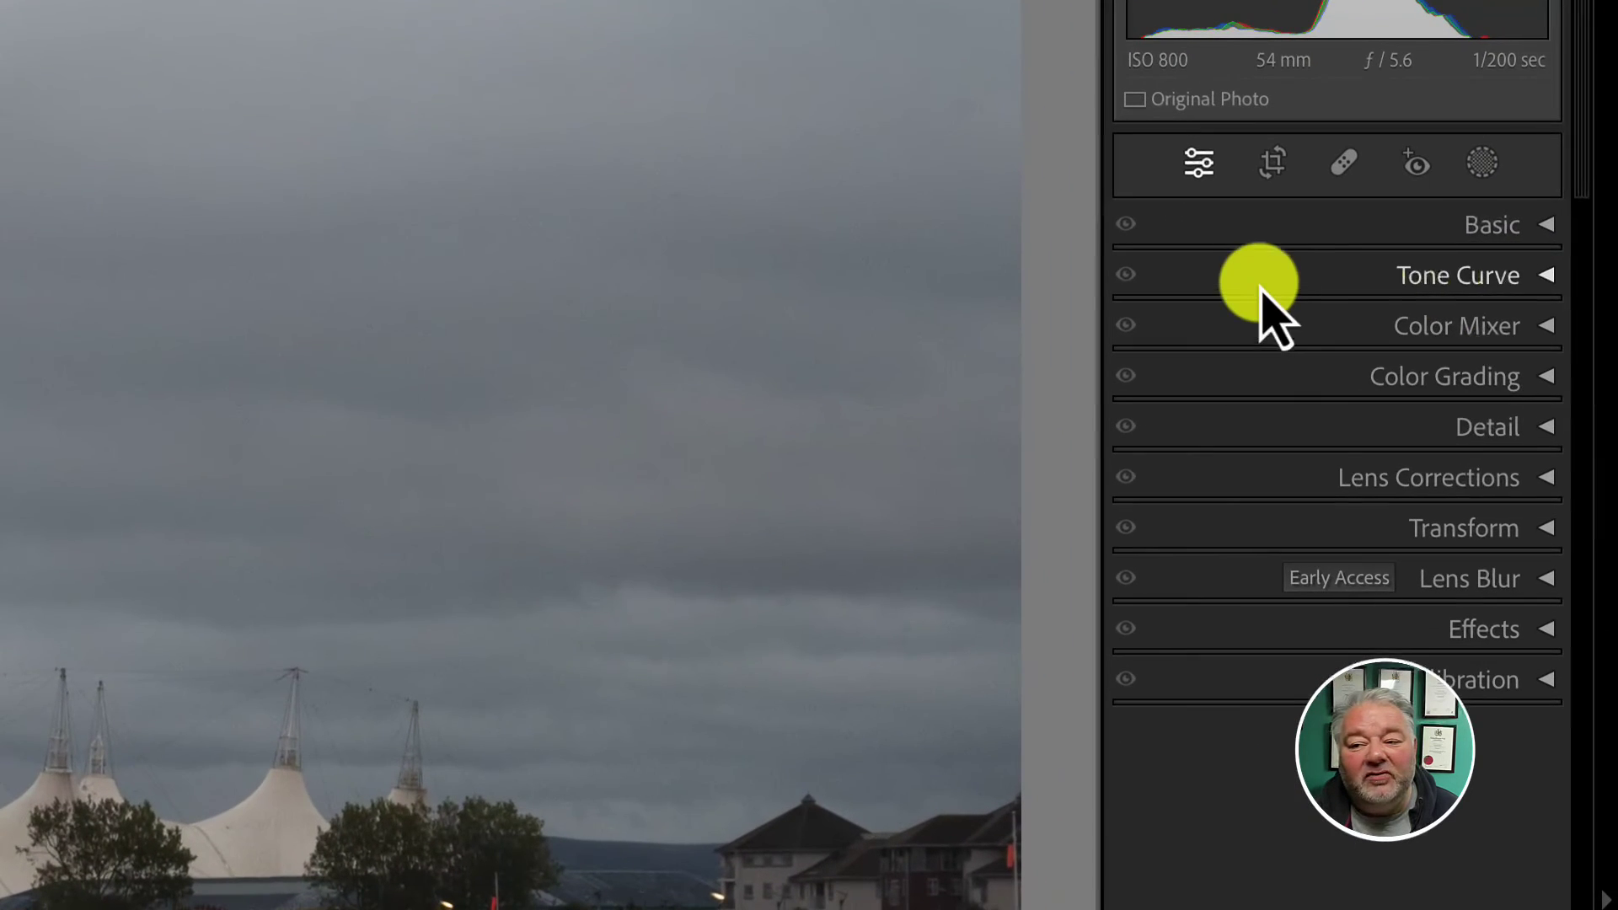
right_click(1284, 253)
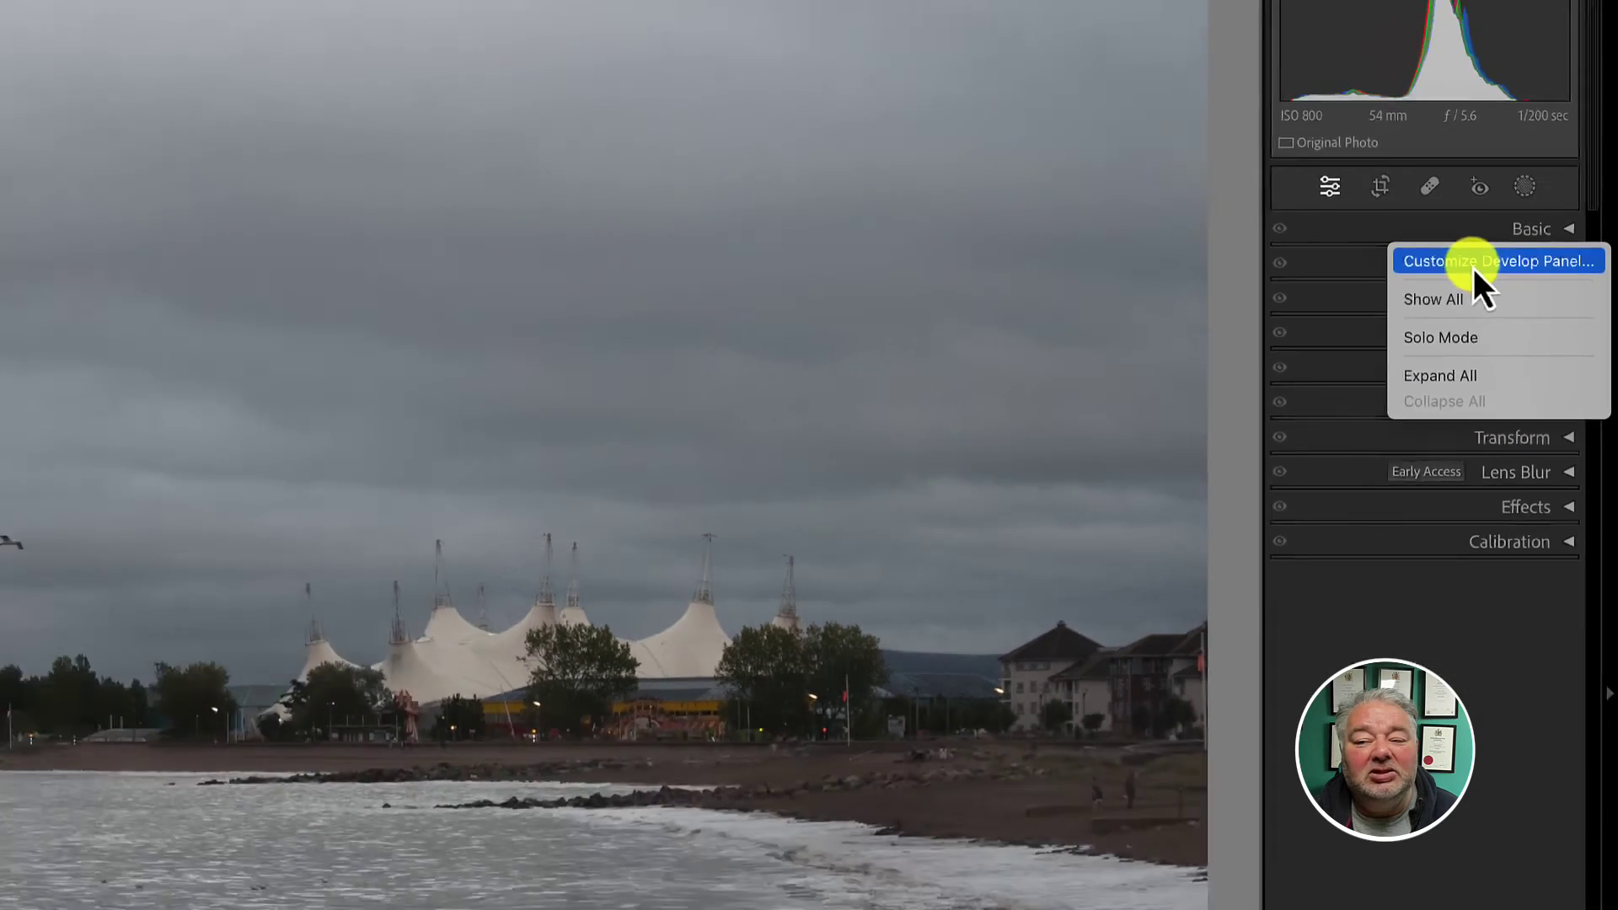
In Customize Develop Panel, move Color Grading above Color Mixer, restore Default Order, and cancel
click(1409, 274)
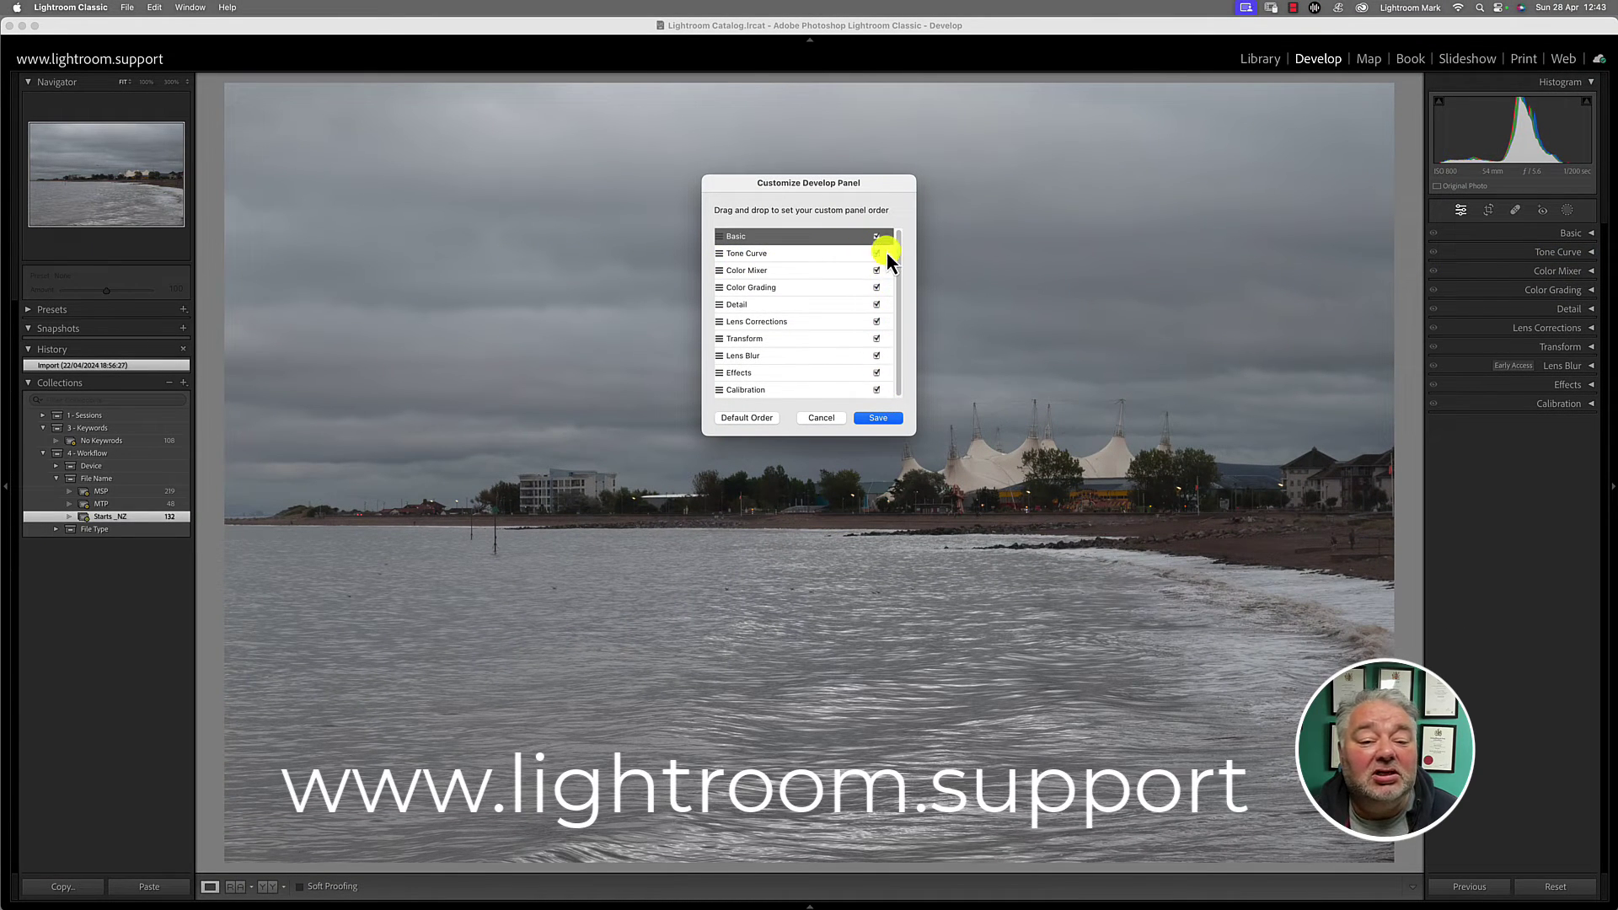
drag(725, 287, 730, 318)
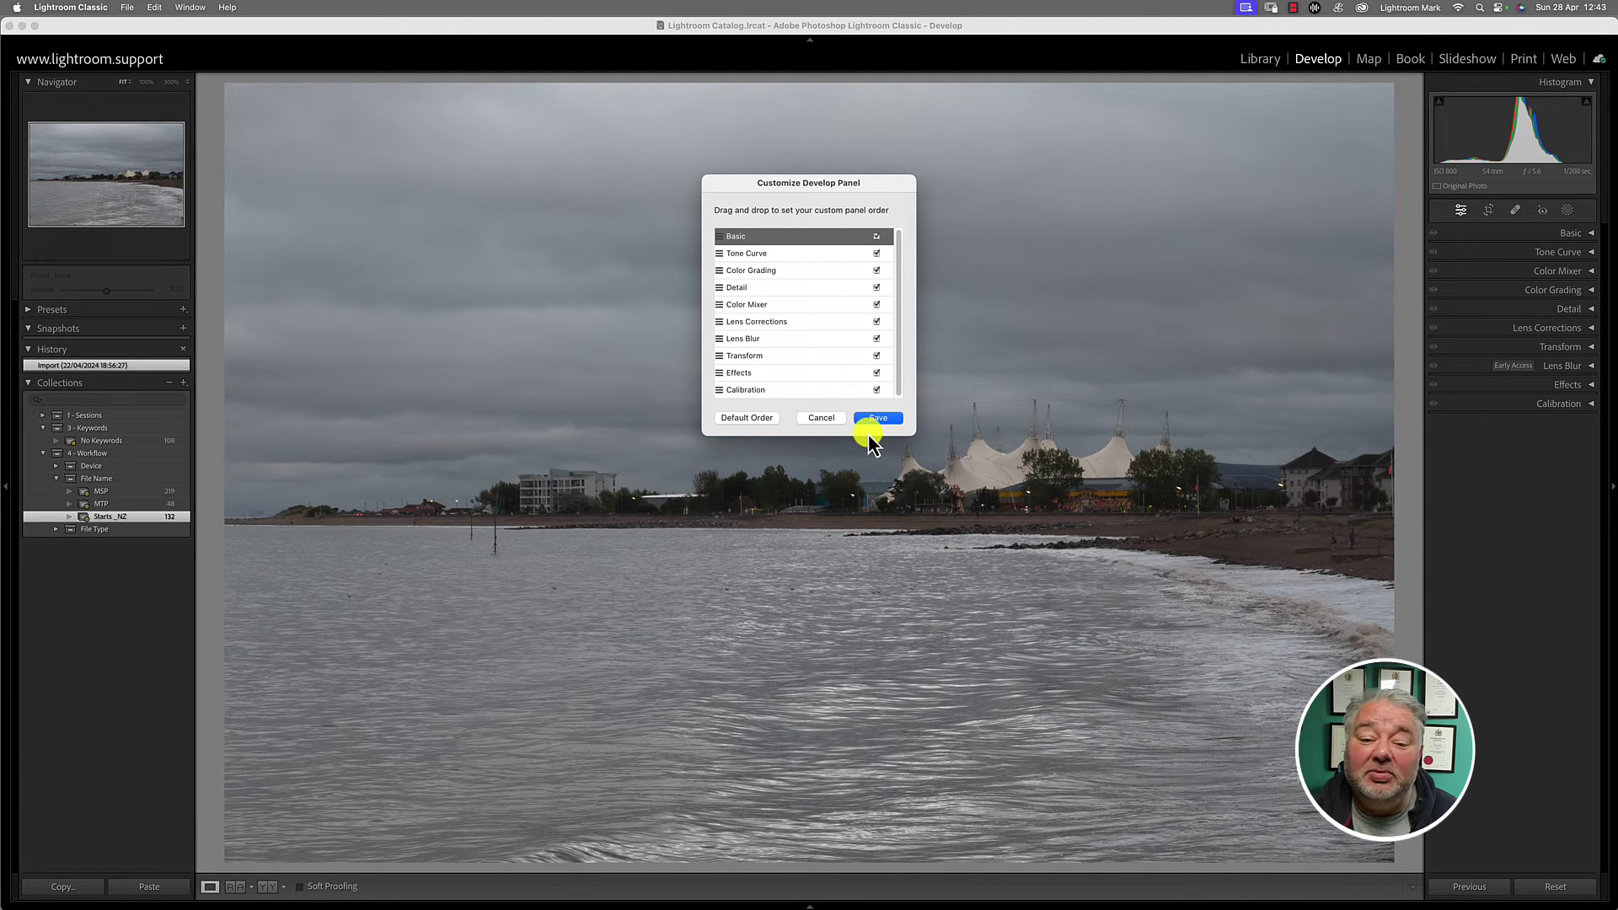
click(761, 421)
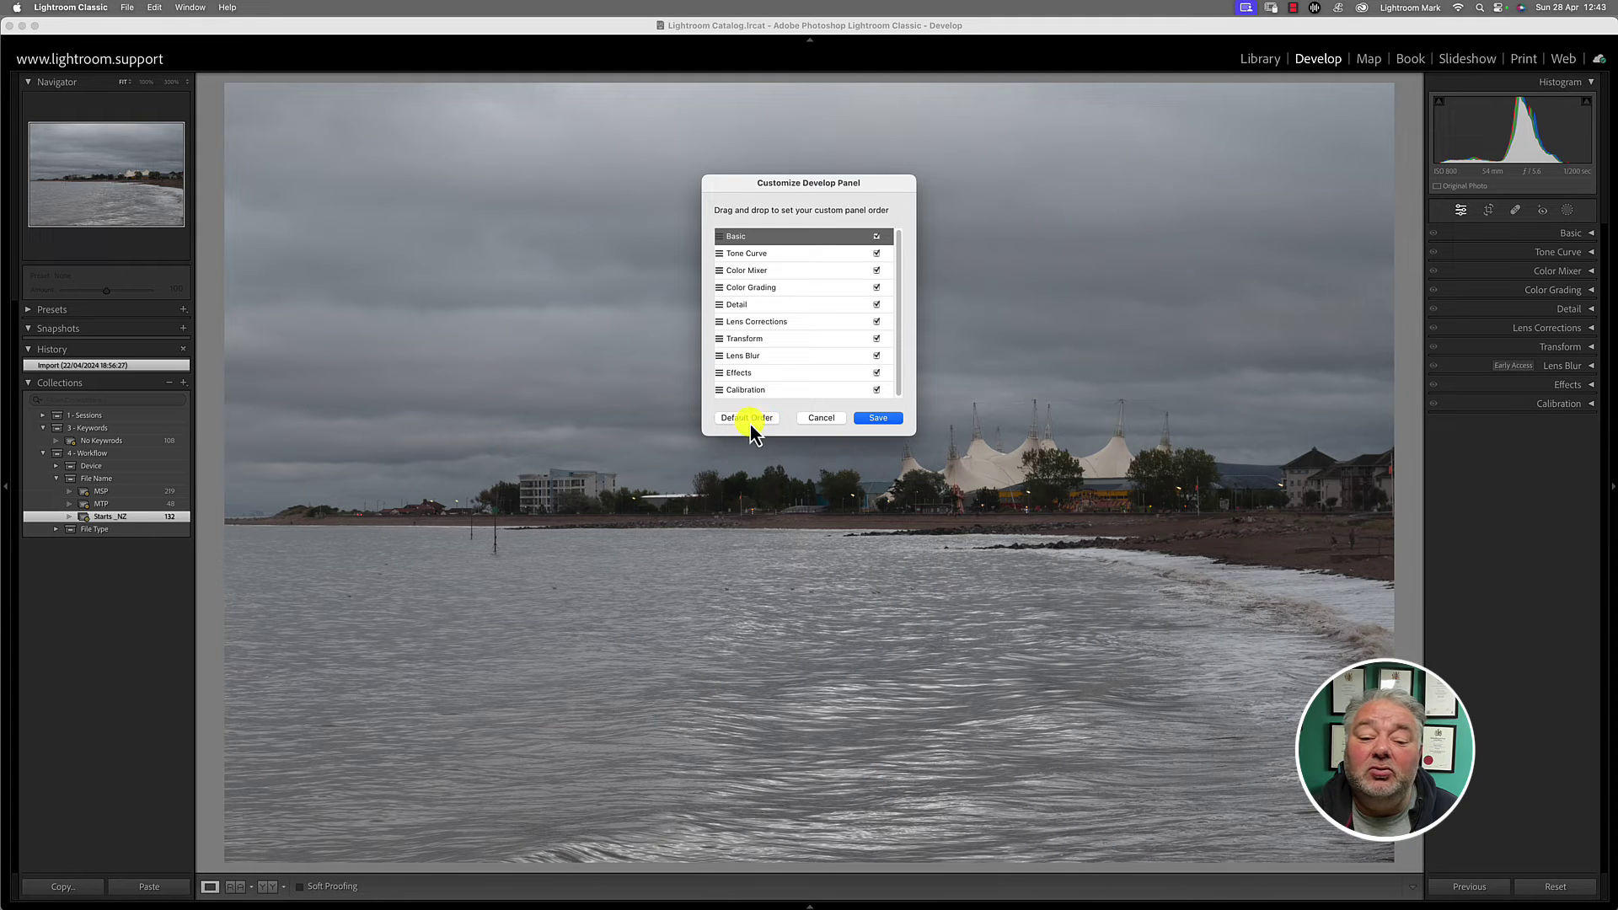
click(825, 419)
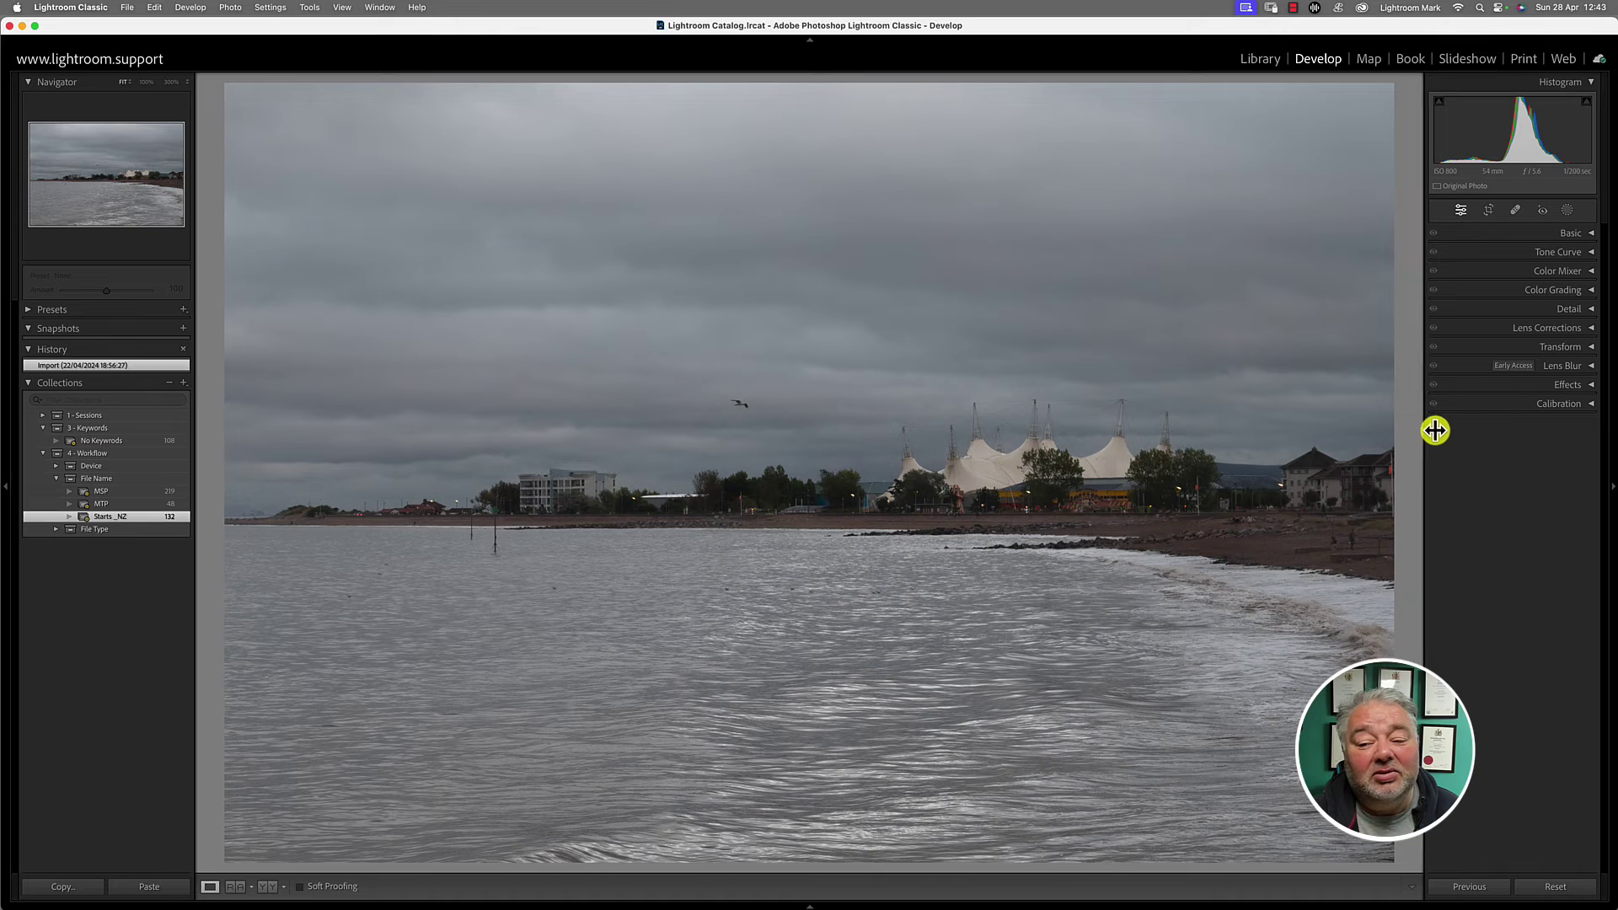
mouse_move(1454, 428)
mouse_down()
mouse_move(1369, 430)
mouse_move(1458, 427)
mouse_up()
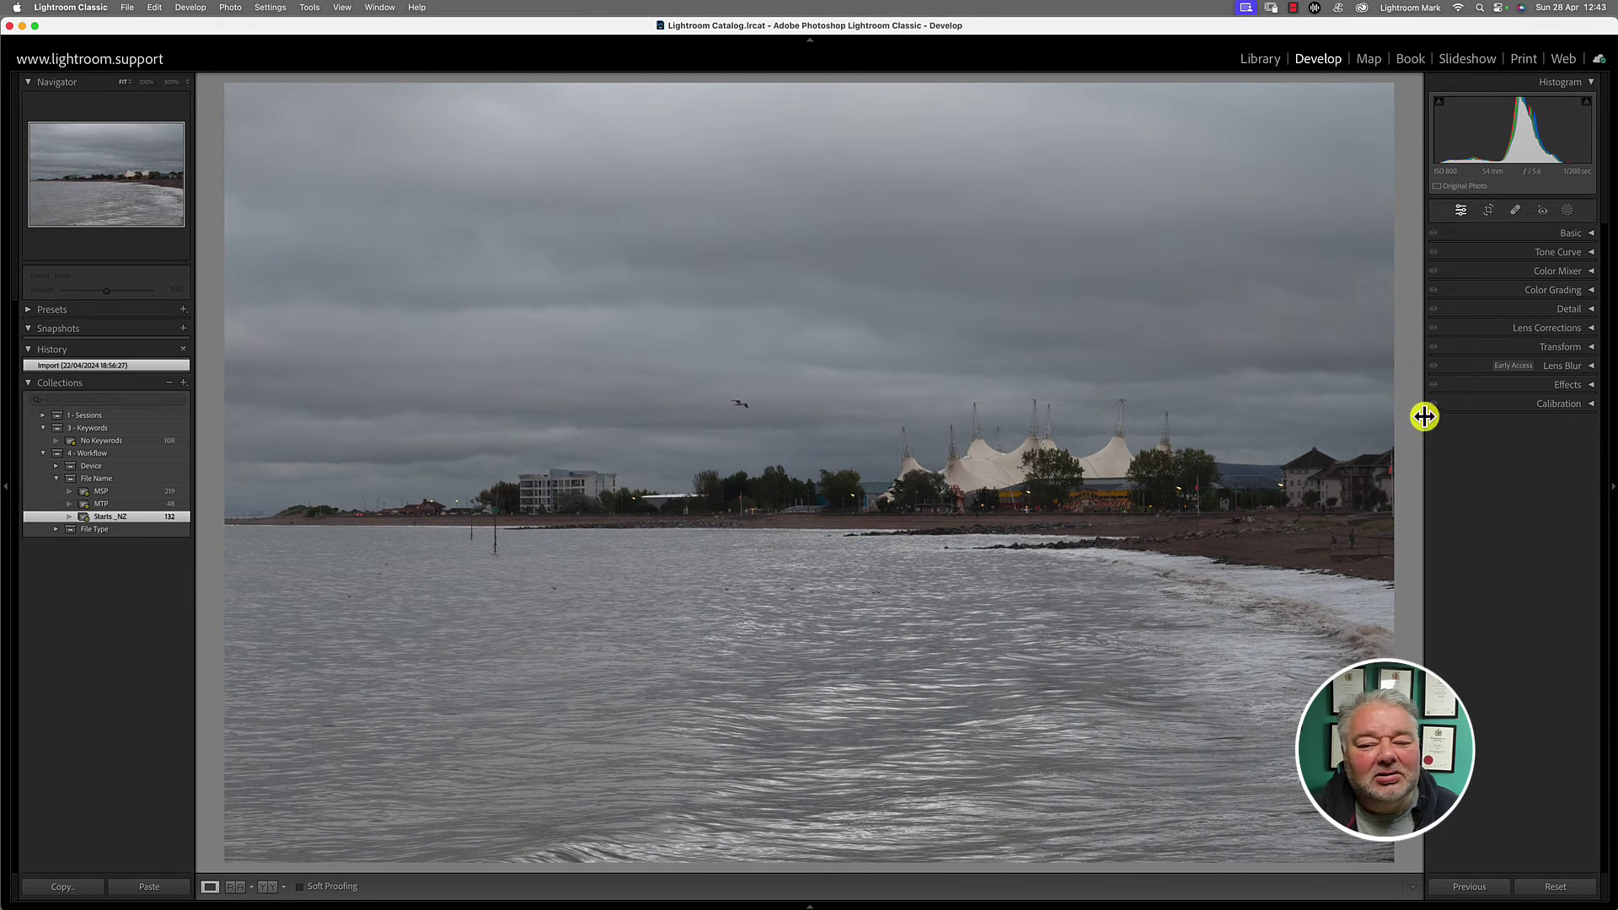
mouse_move(1424, 416)
mouse_down()
mouse_move(1376, 427)
mouse_move(1430, 427)
mouse_up()
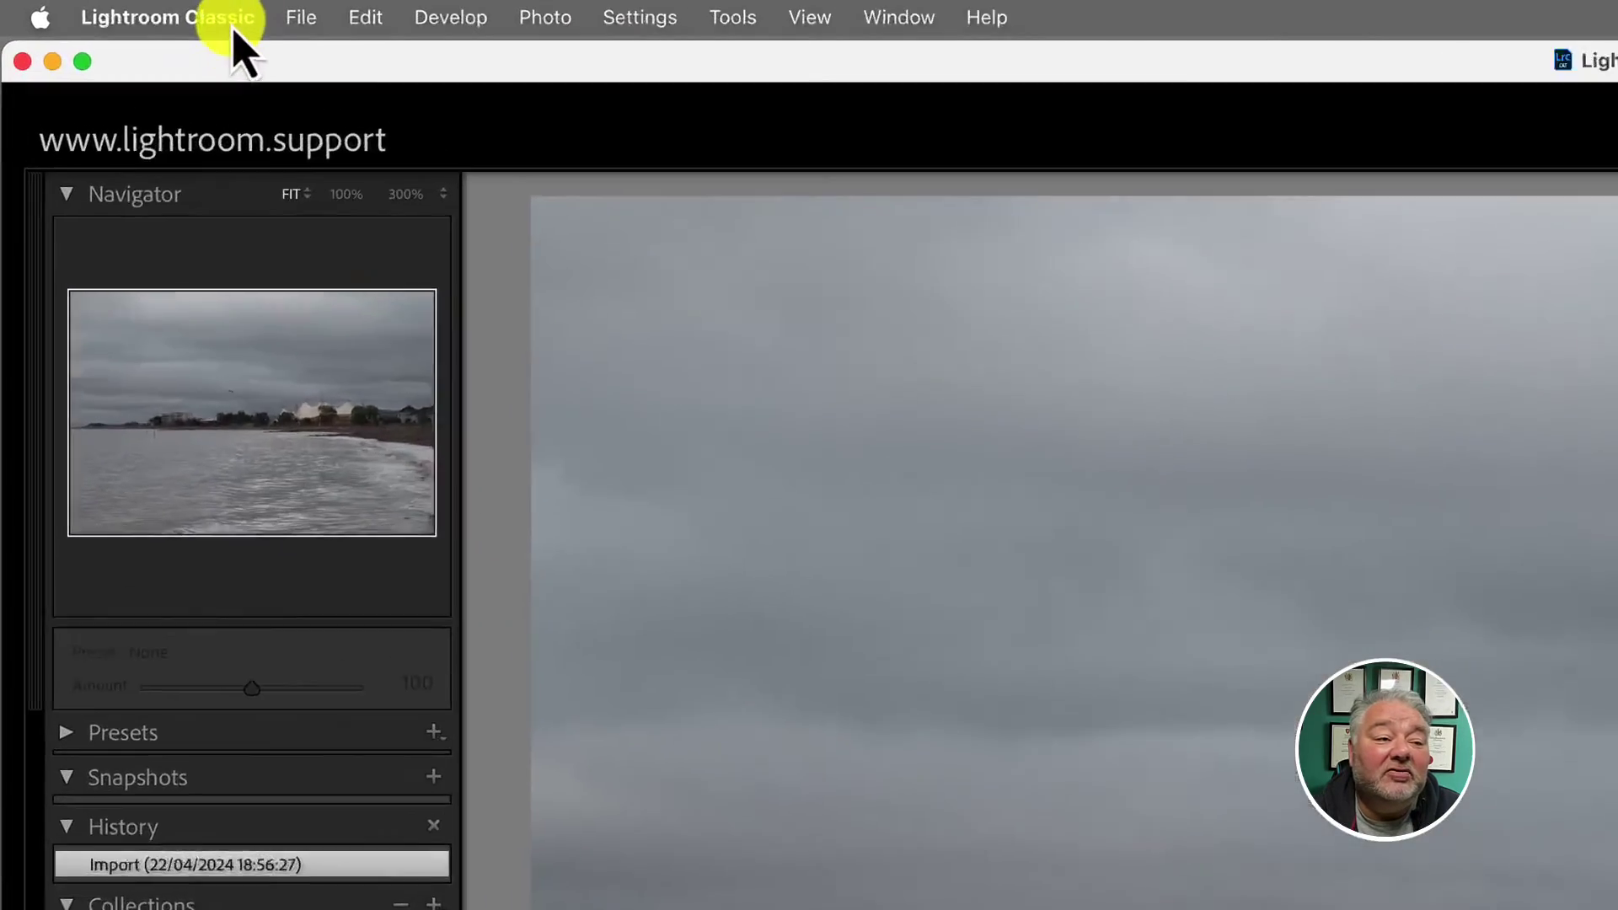
Open Preferences from the Lightroom Classic menu and show its Interface tab
click(110, 8)
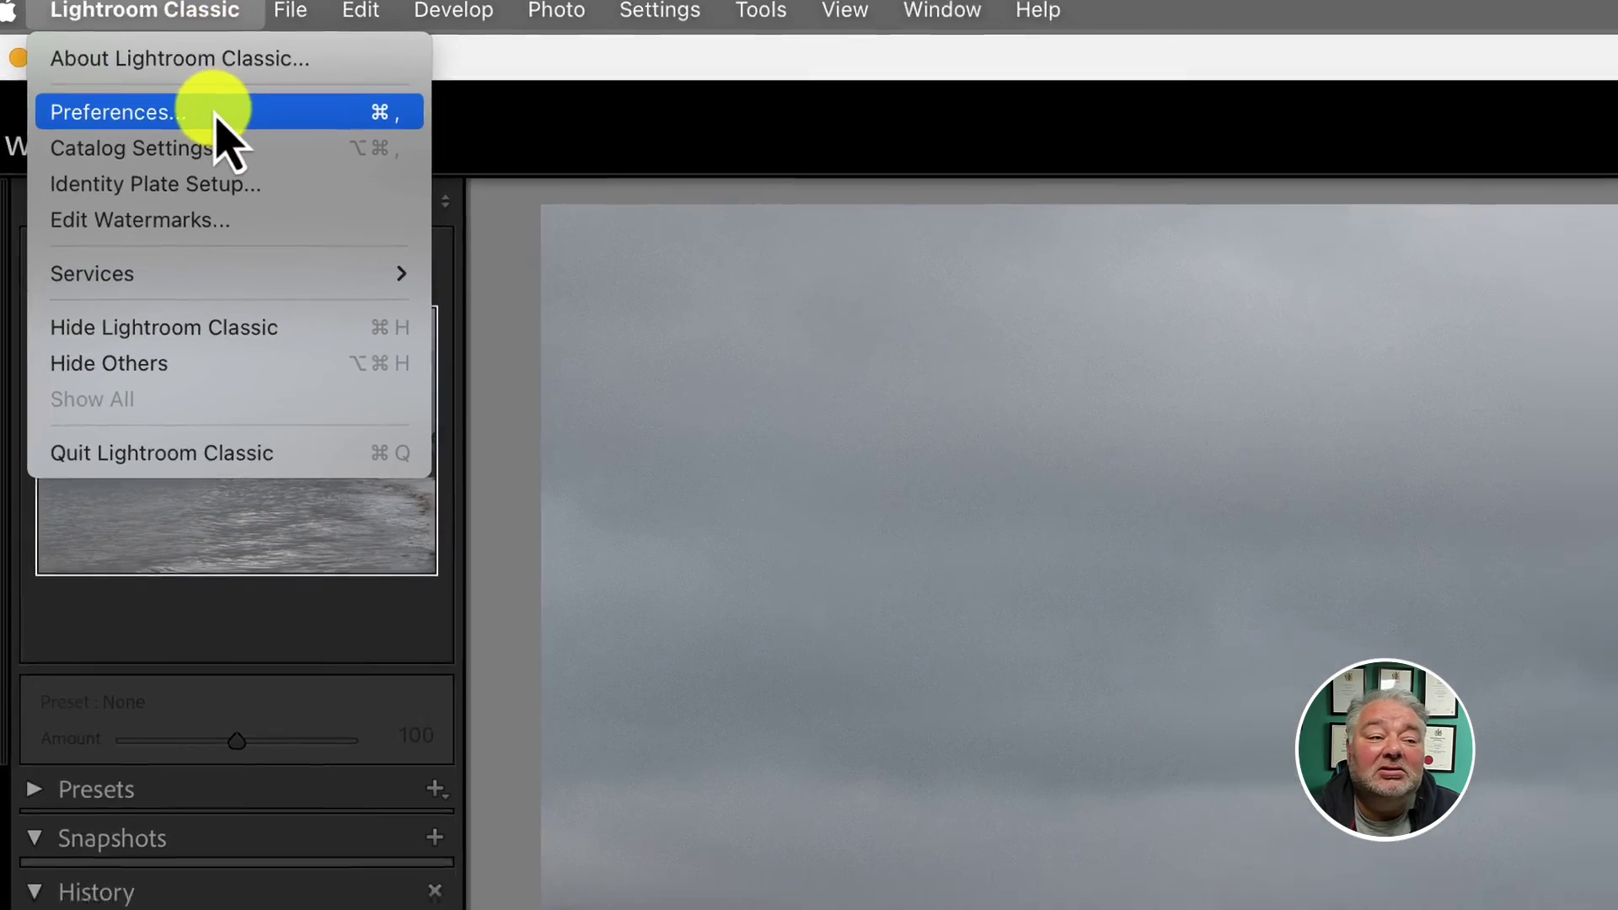
click(200, 108)
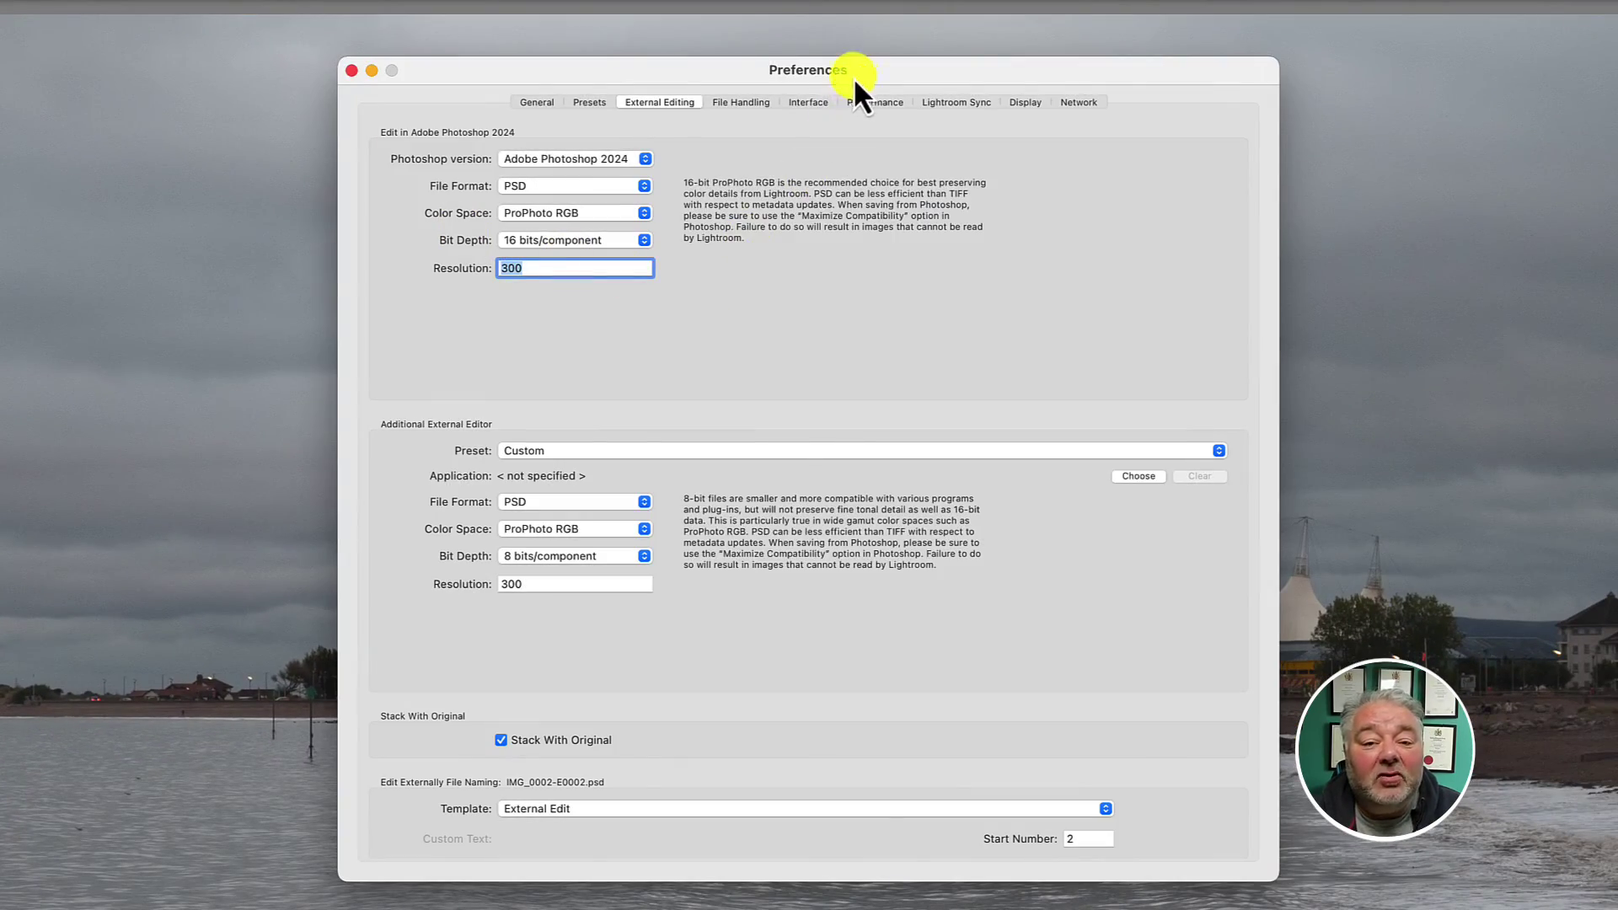
click(814, 106)
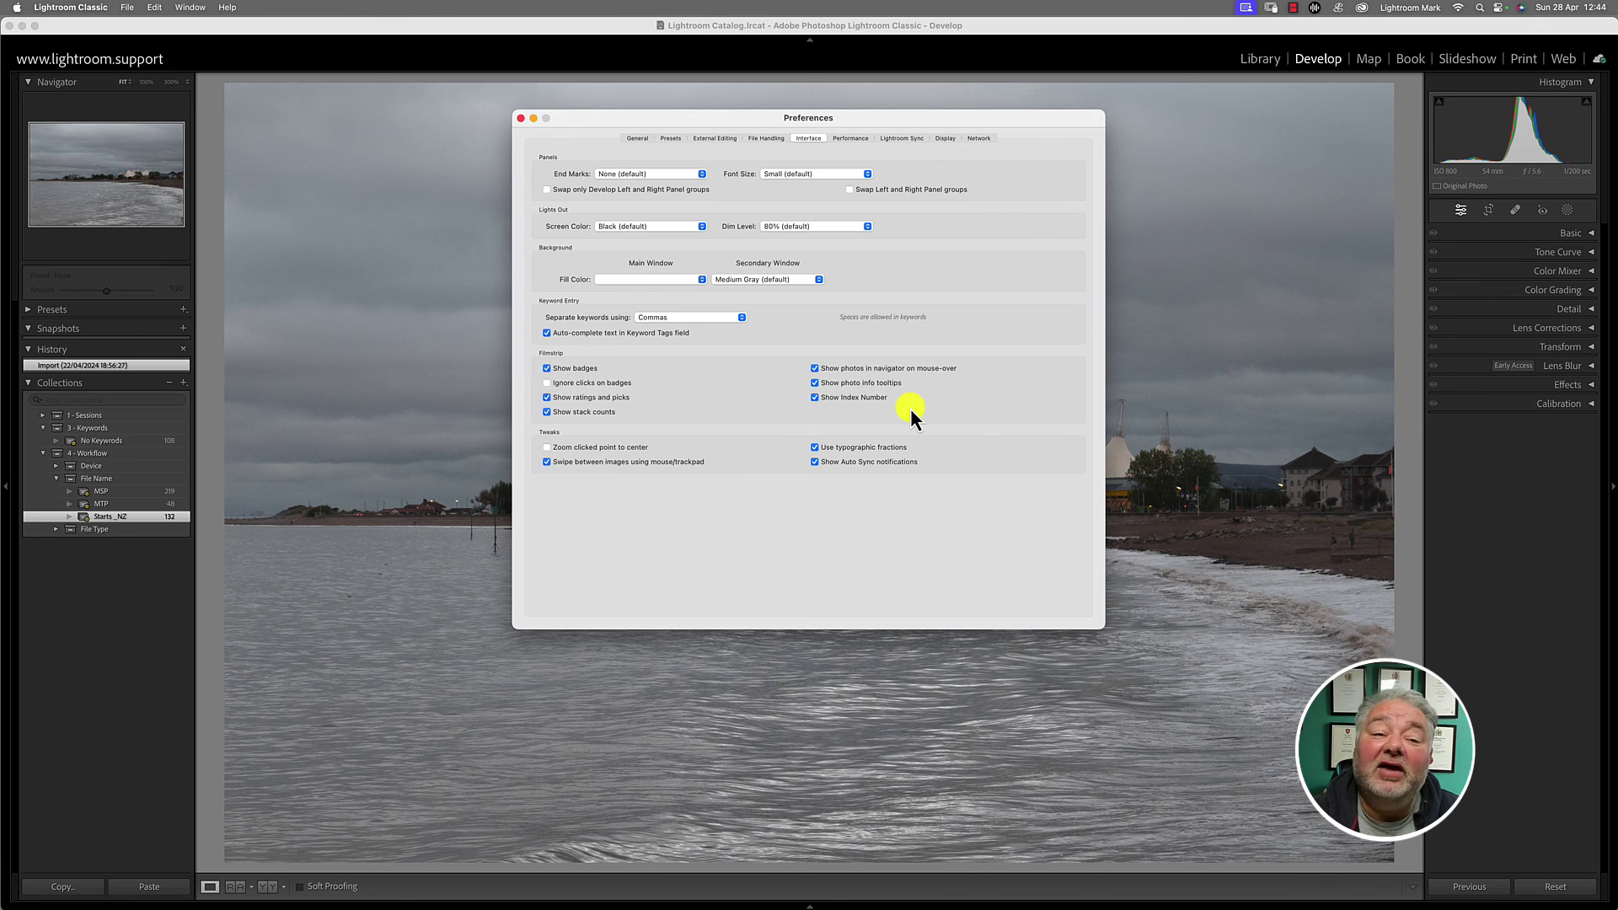
Close the Preferences window using its red close button
click(520, 118)
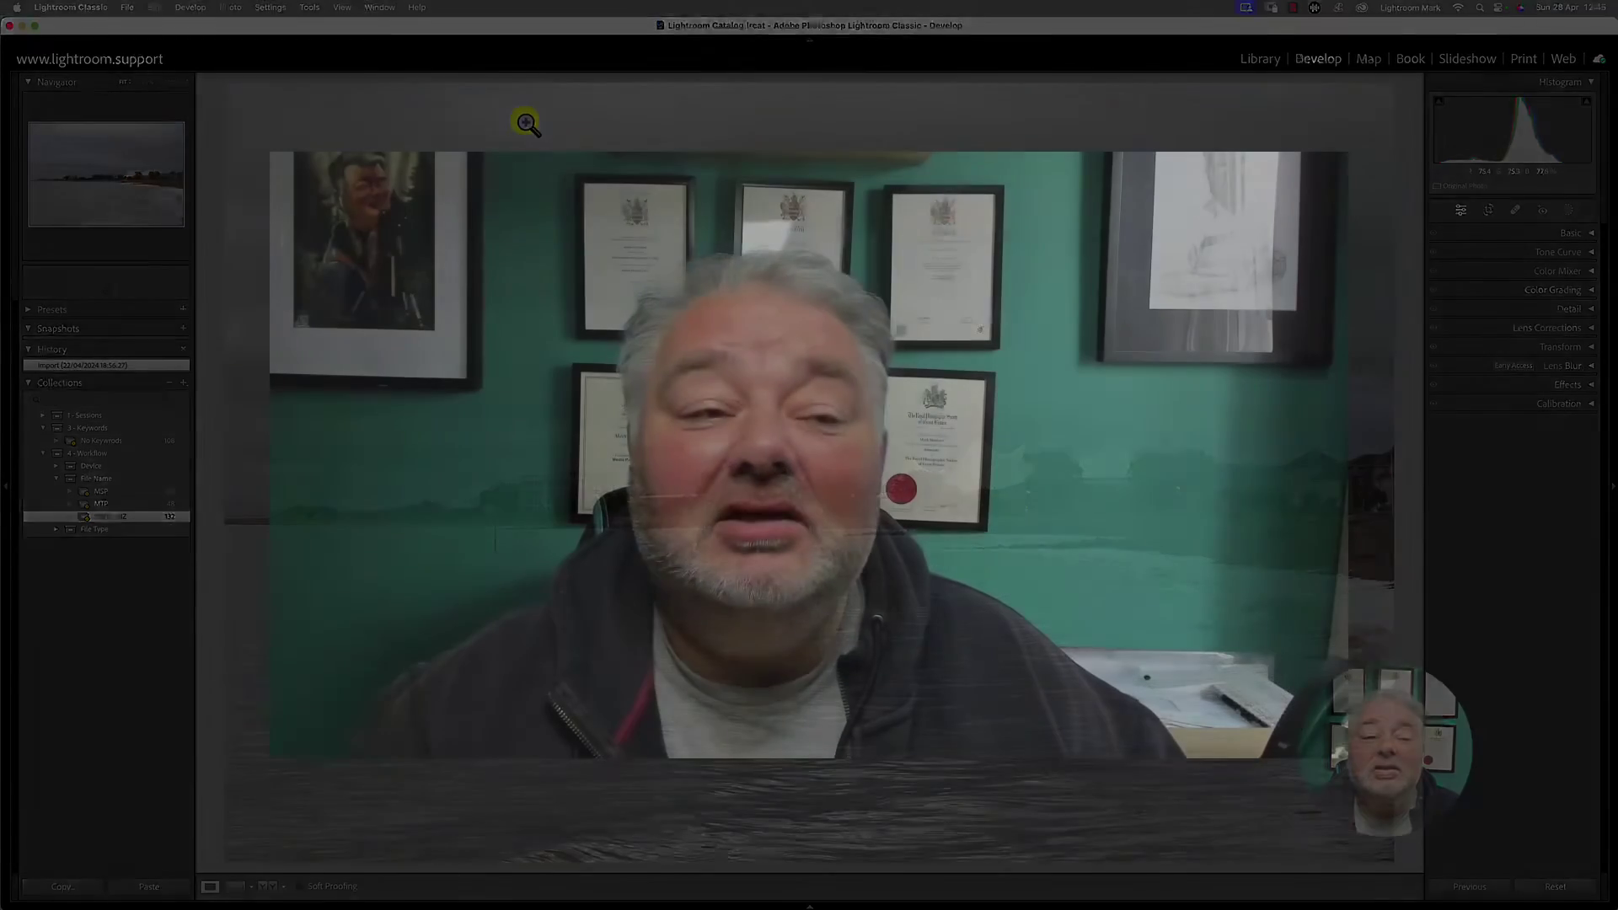